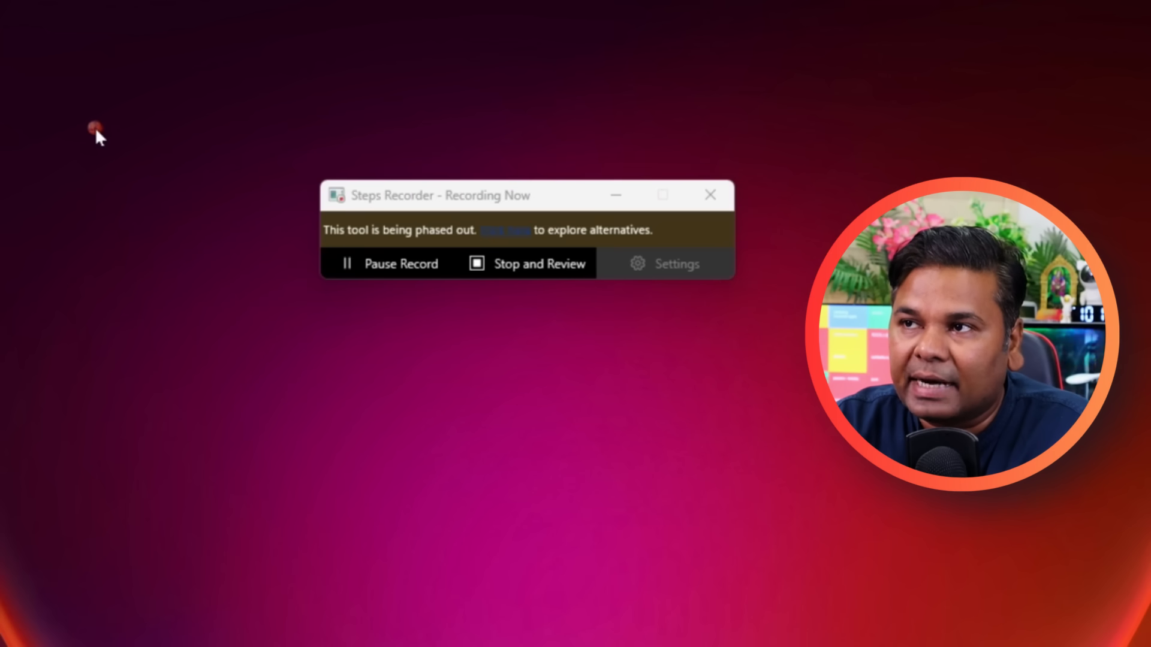
# - Create a new folder on the desktop, name it with a person's first name, and stop the steps recording
pyautogui.rightClick(97, 131)
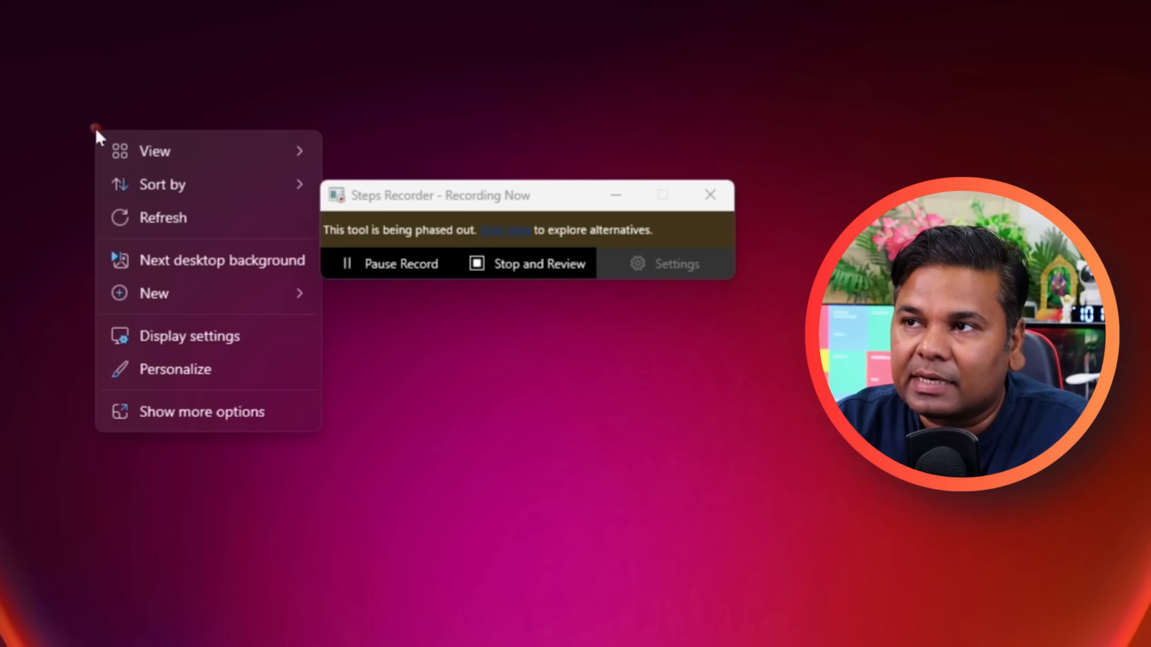
pyautogui.click(225, 303)
pyautogui.click(393, 300)
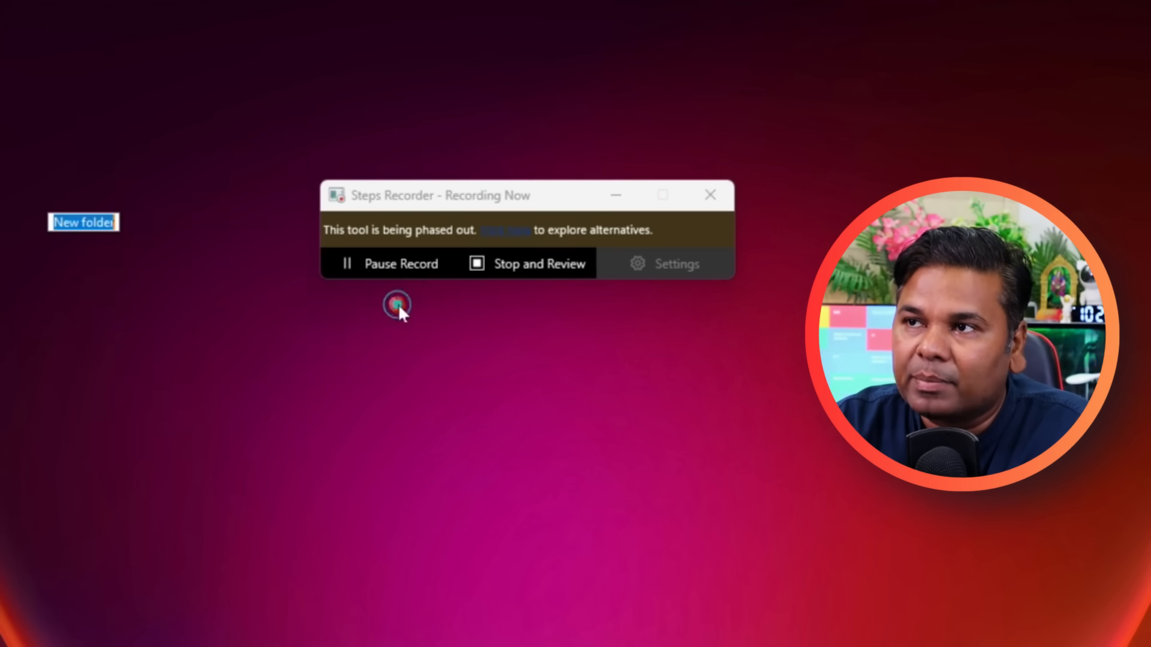
pyautogui.write('Madhav')
pyautogui.click(246, 265)
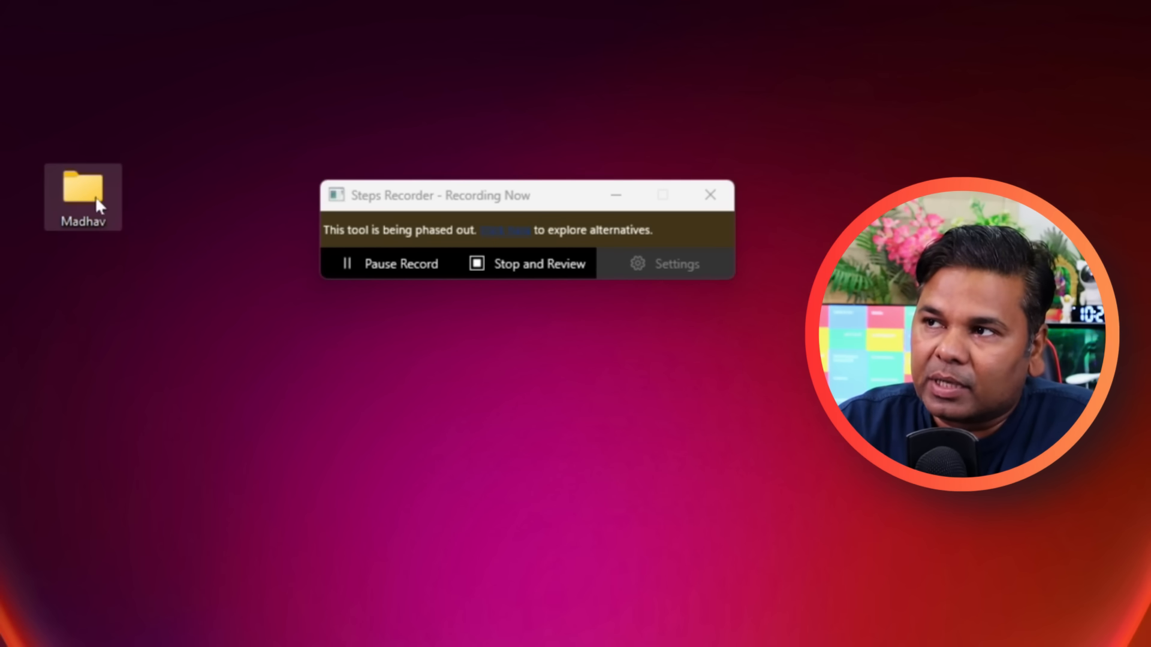
pyautogui.click(556, 271)
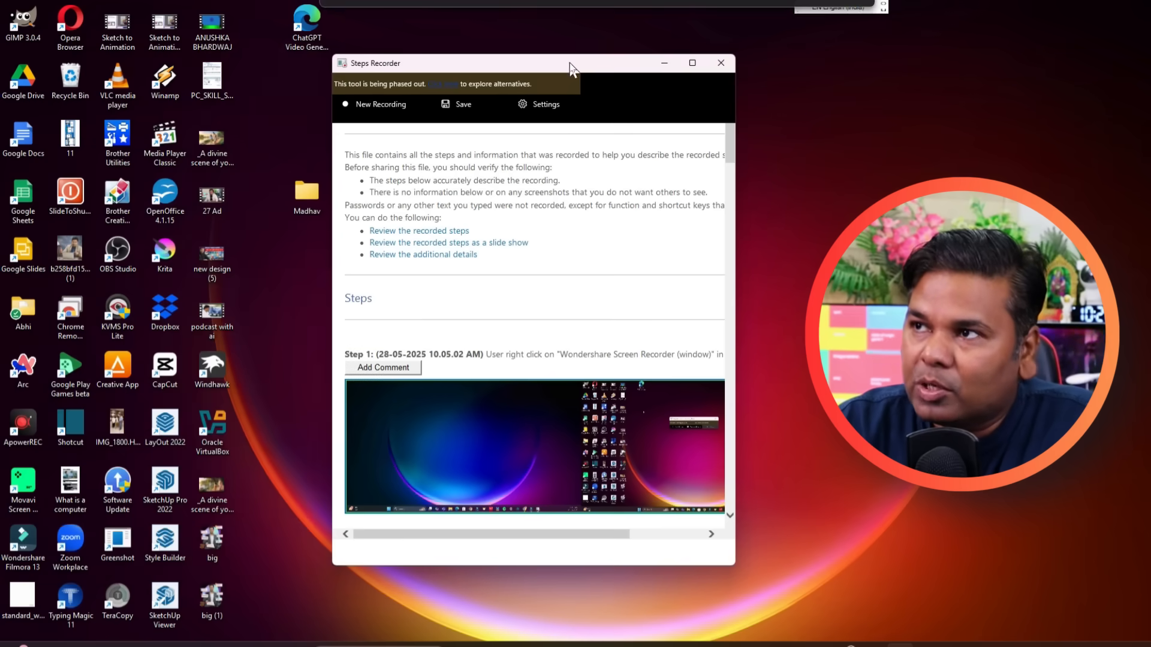
# - Enlarge the recording review and examine the captured steps, their screenshots and the additional details
pyautogui.click(692, 63)
pyautogui.scroll(-3, 251, 273)
pyautogui.scroll(-10, 251, 272)
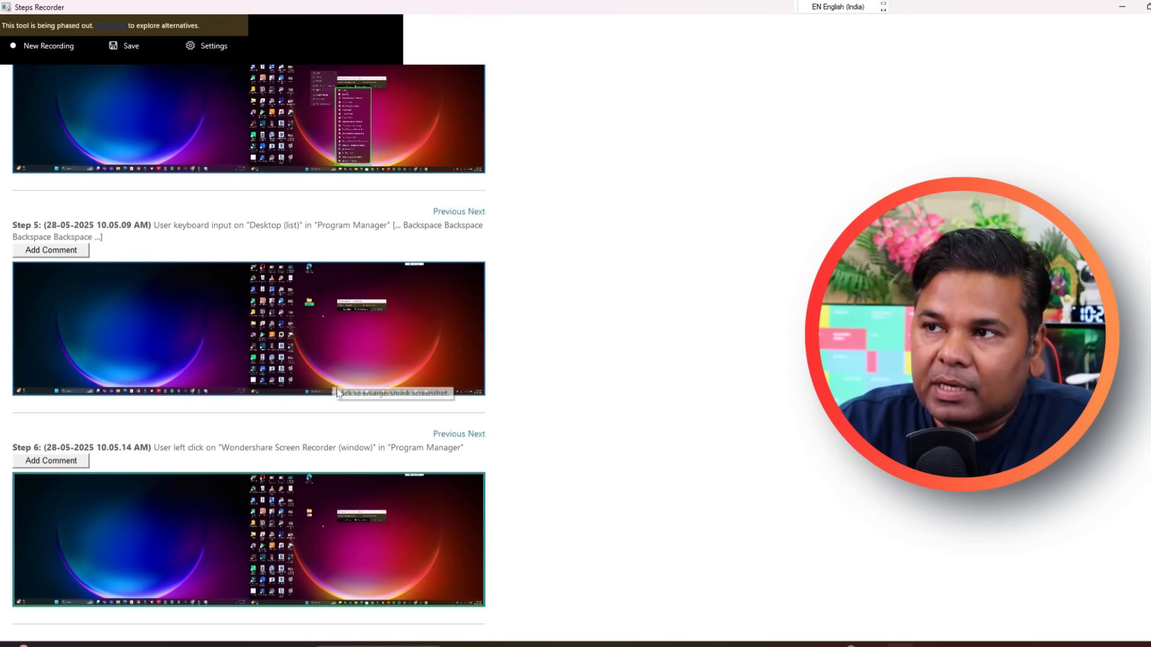
pyautogui.scroll(-4, 338, 395)
pyautogui.scroll(-3, 353, 299)
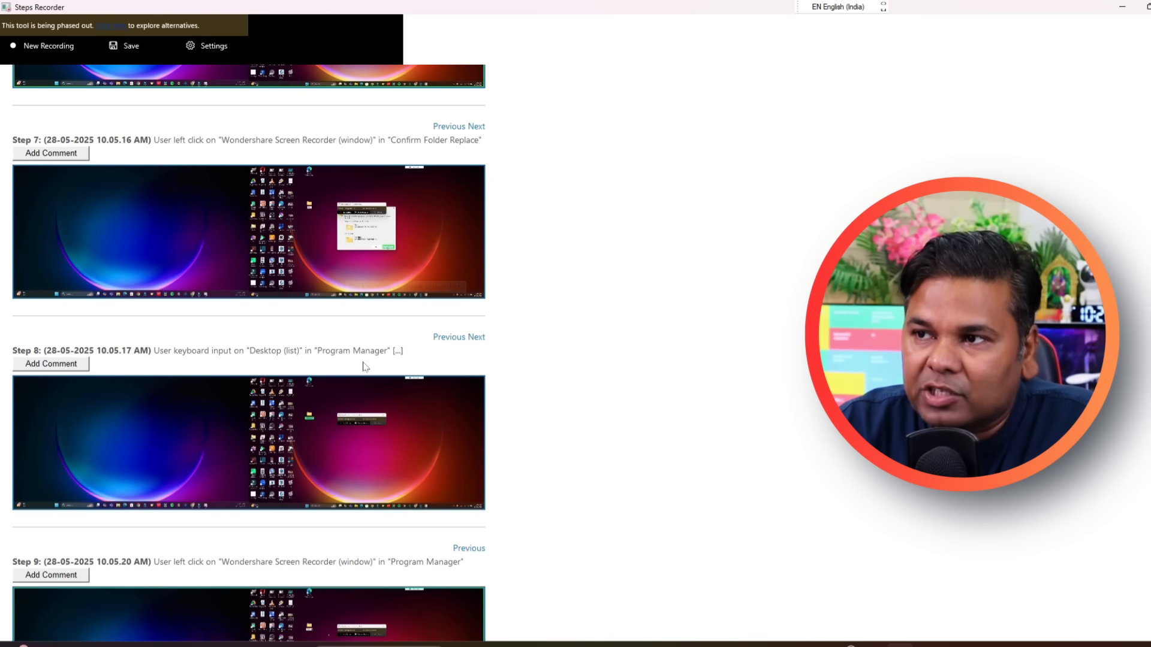
pyautogui.scroll(-3, 337, 474)
pyautogui.scroll(-3, 337, 469)
pyautogui.scroll(2, 284, 364)
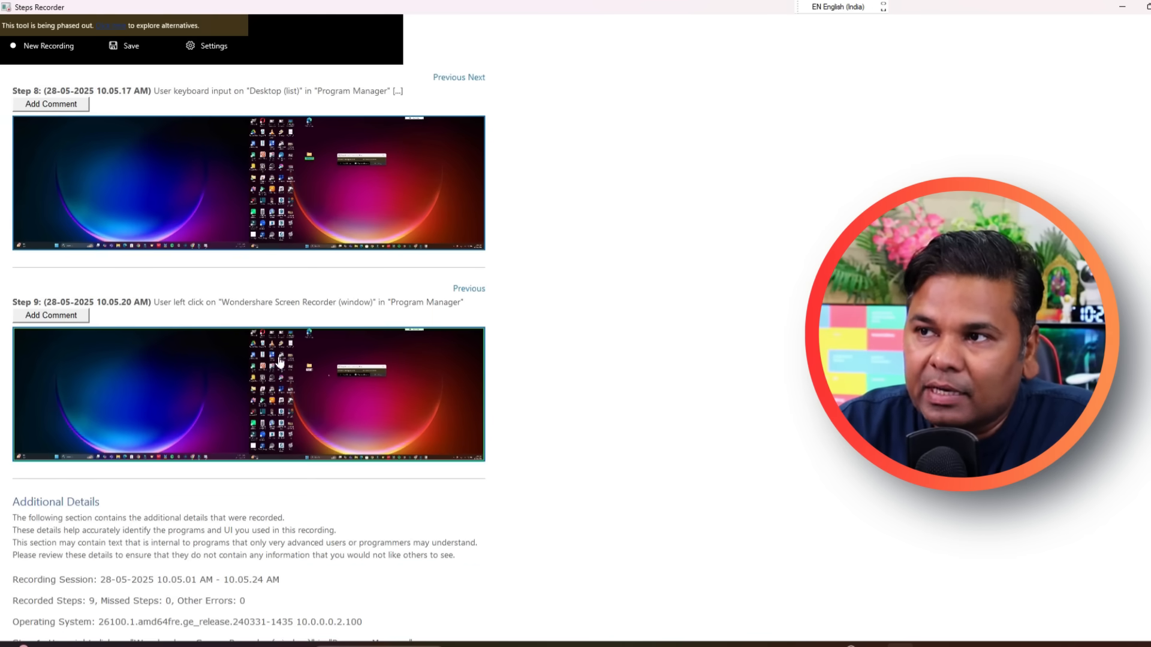
pyautogui.scroll(3, 368, 319)
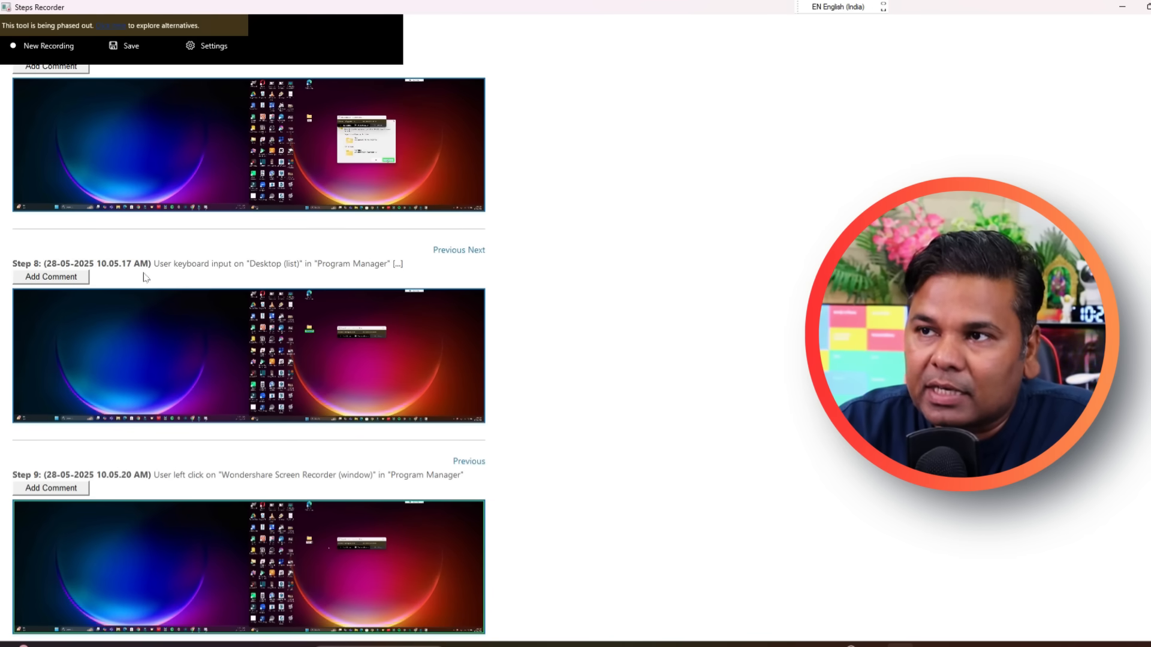
pyautogui.scroll(4, 363, 284)
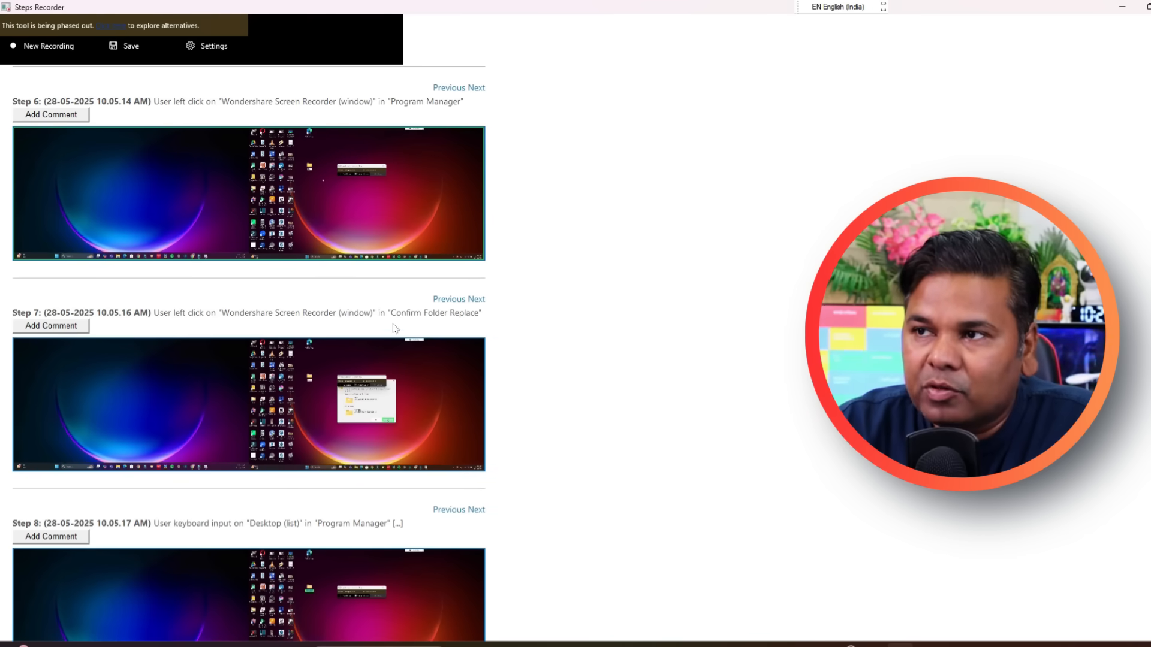
pyautogui.scroll(4, 479, 323)
pyautogui.scroll(6, 363, 186)
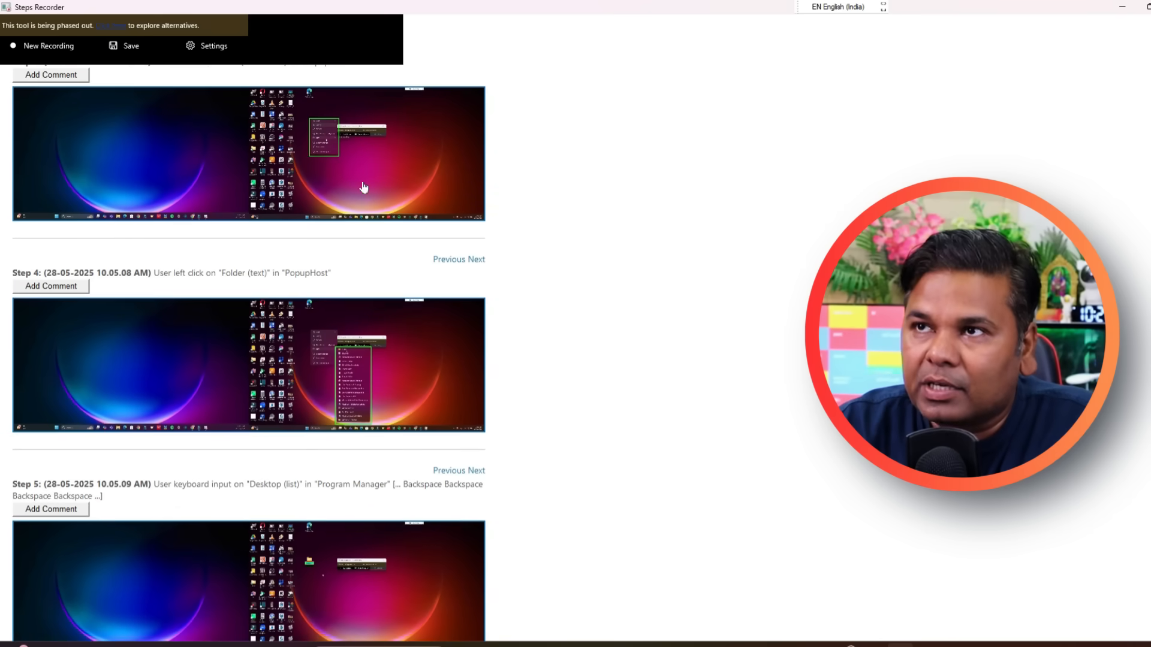
pyautogui.scroll(1, 497, 214)
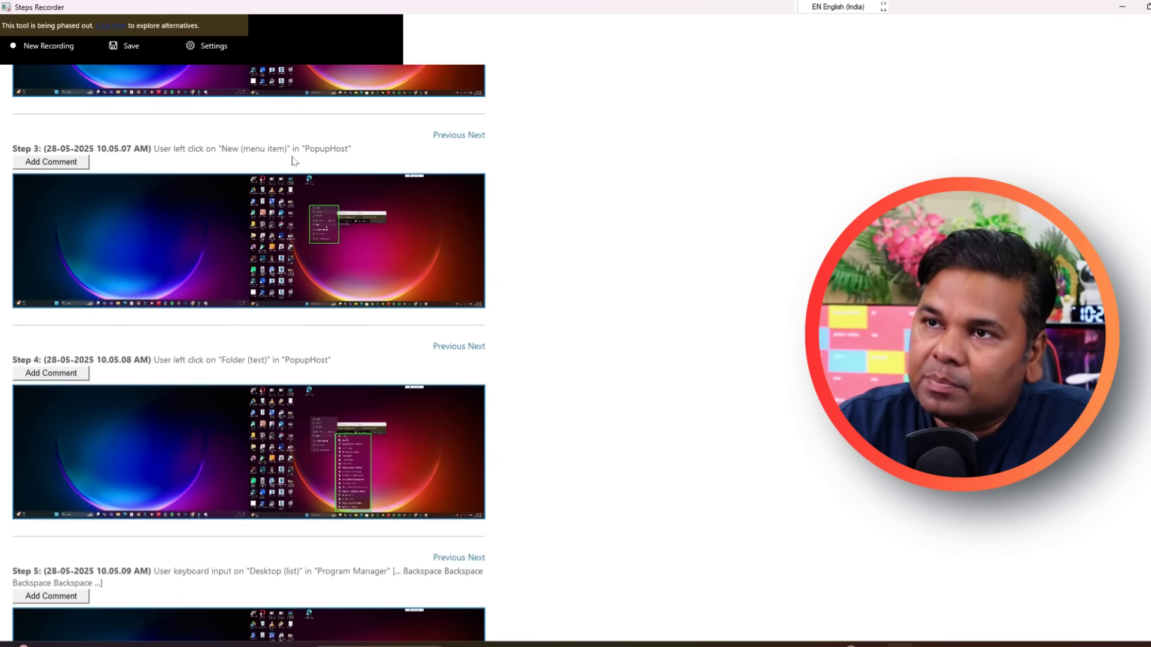
pyautogui.scroll(7, 154, 252)
pyautogui.hotkey('alt', 'a')
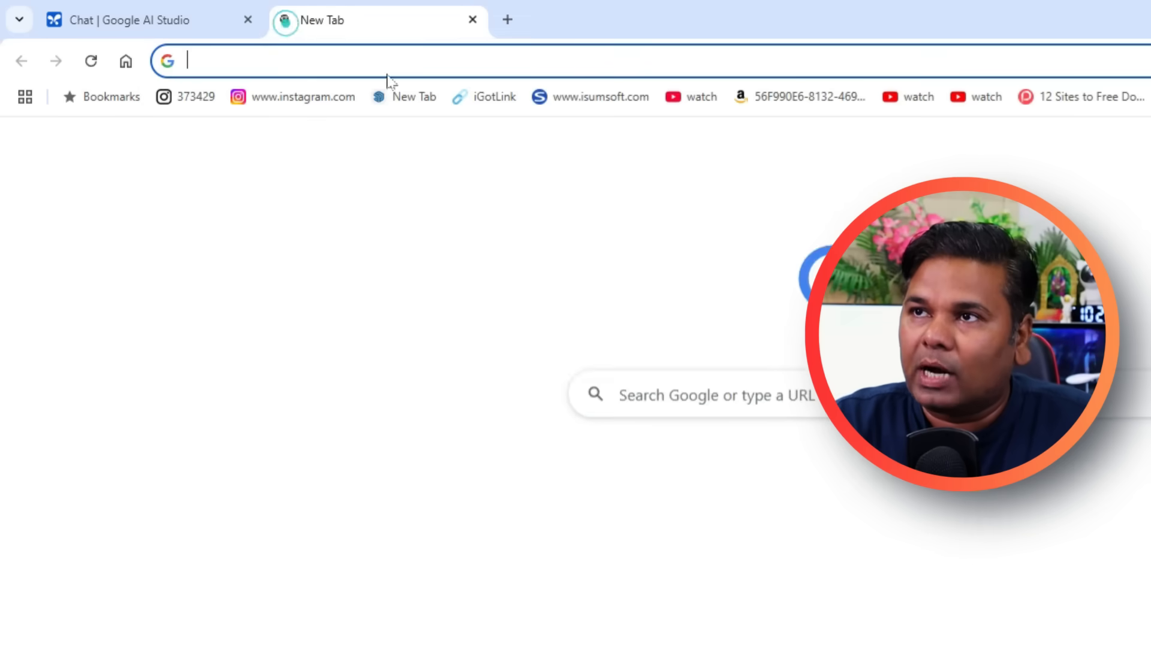
# - Open the Google homepage at google.co.in in the new browser tab
pyautogui.click(388, 62)
pyautogui.write('google.com')
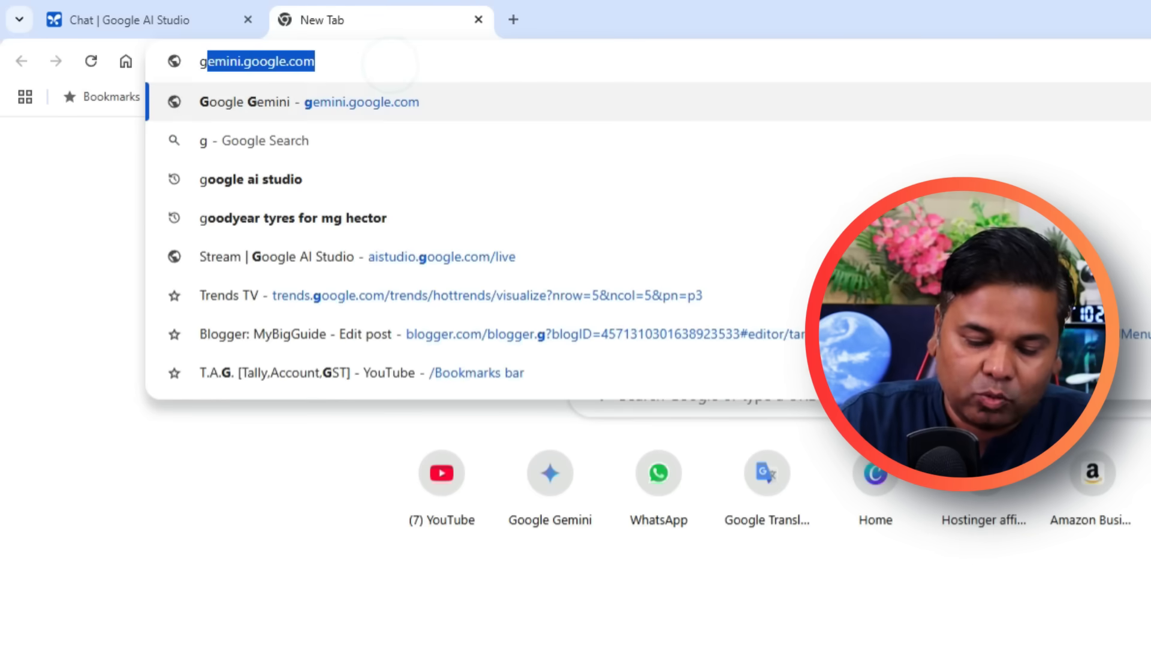
pyautogui.press('End')
pyautogui.press('BackSpace')
pyautogui.press('BackSpace')
pyautogui.press('BackSpace')
pyautogui.press('BackSpace')
pyautogui.press('BackSpace')
pyautogui.press('BackSpace')
pyautogui.press('BackSpace')
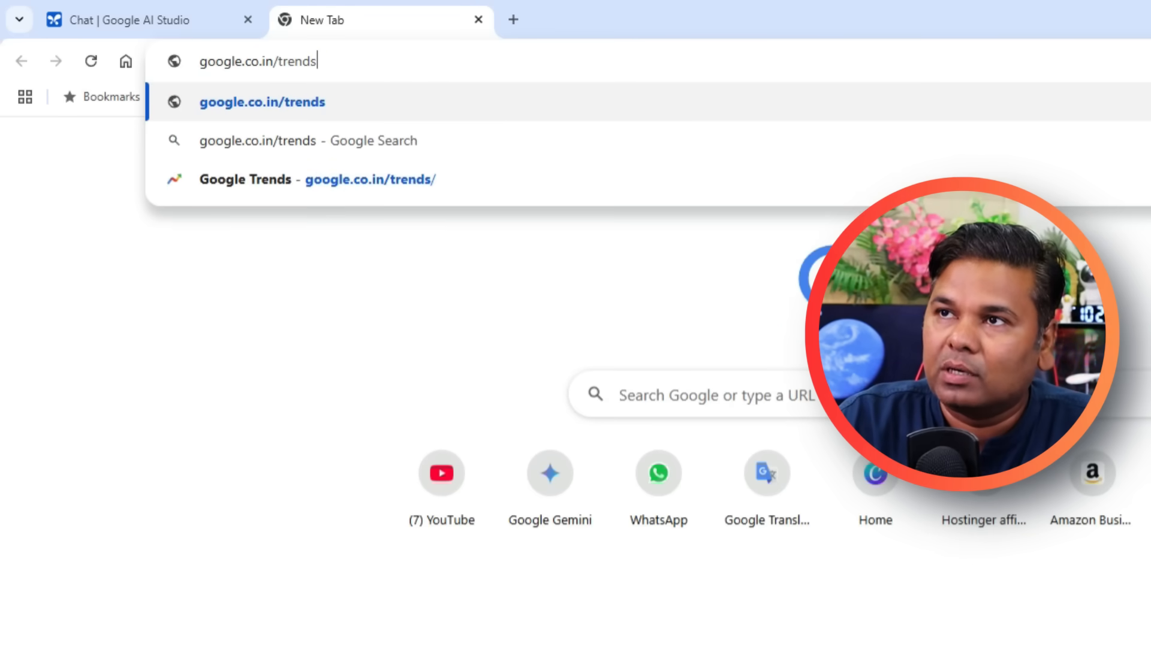
pyautogui.press('Return')
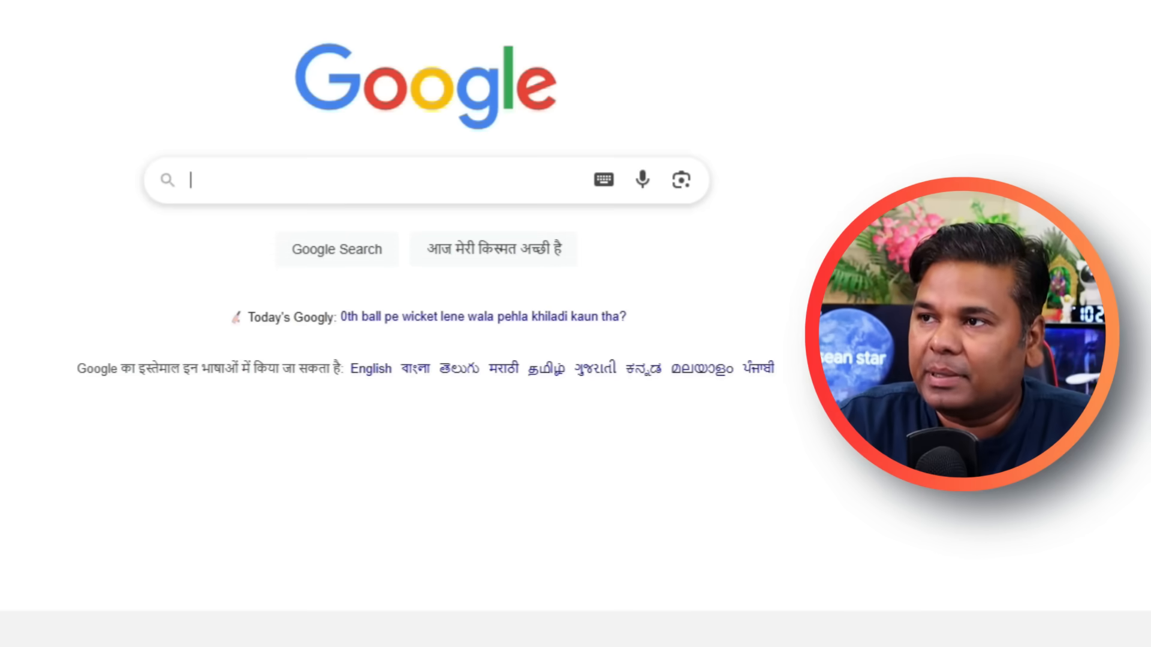
# - Search for google ai studio and open the Stream page on the Google AI Studio site
pyautogui.click(288, 172)
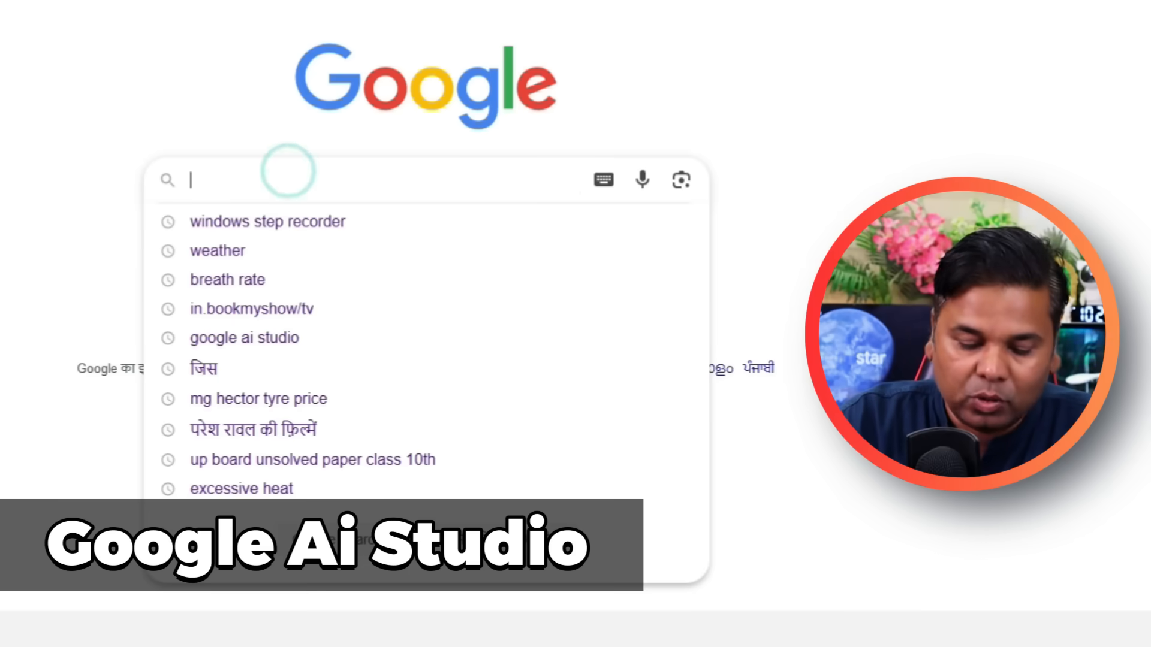
pyautogui.write('gool')
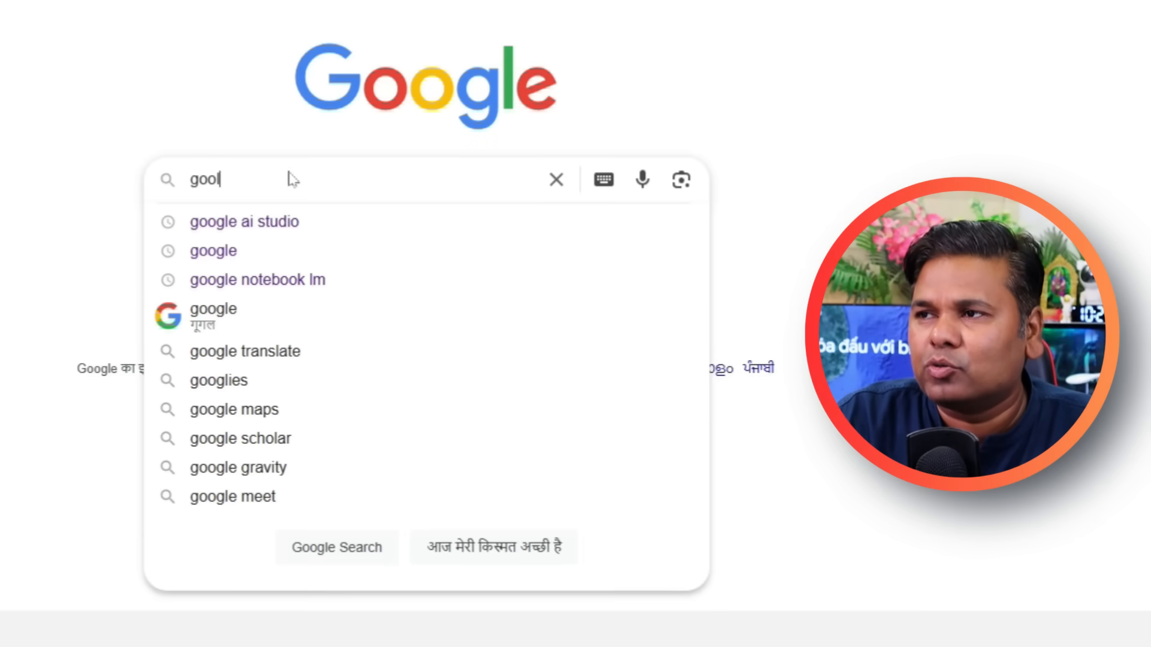
pyautogui.click(244, 222)
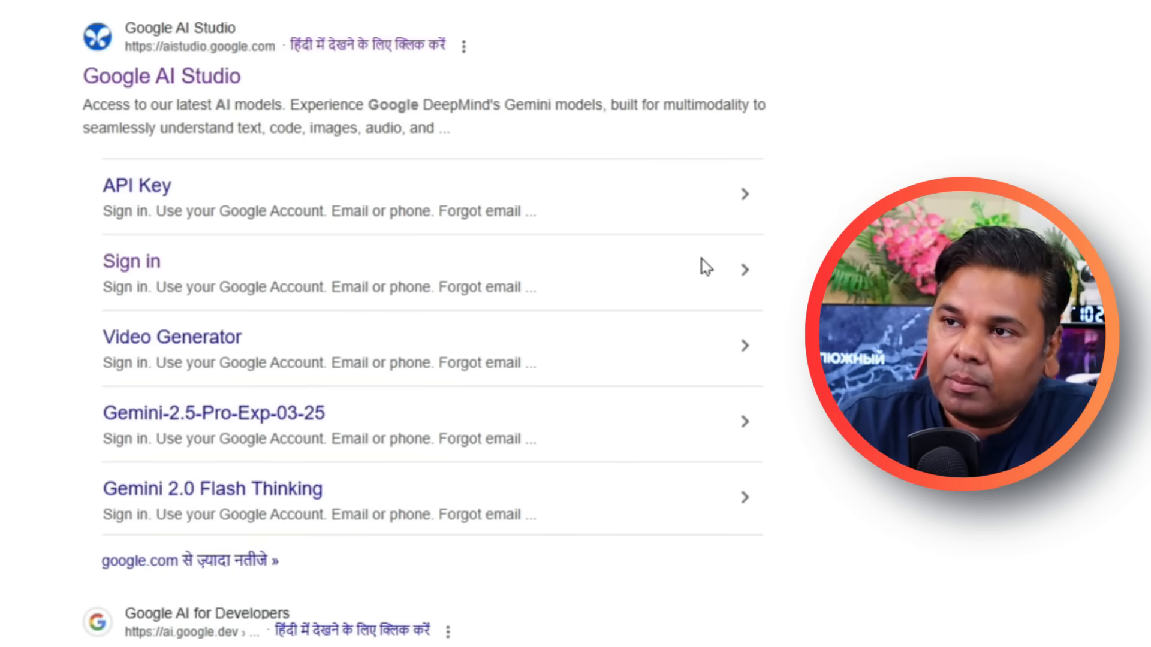
pyautogui.click(174, 72)
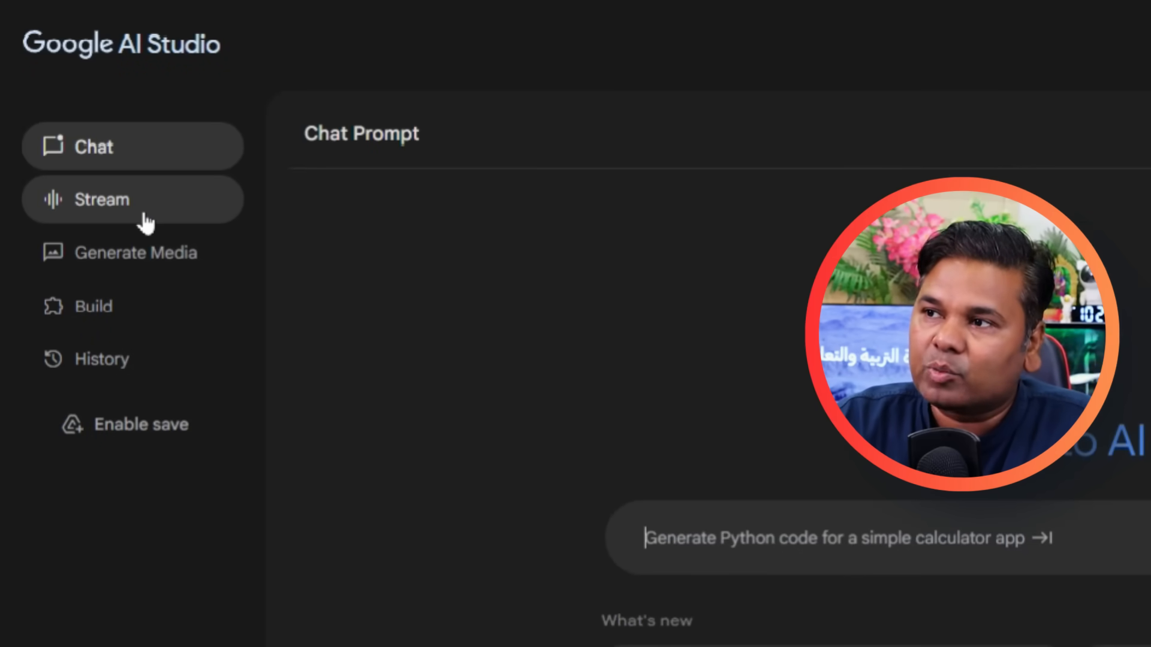
pyautogui.click(145, 215)
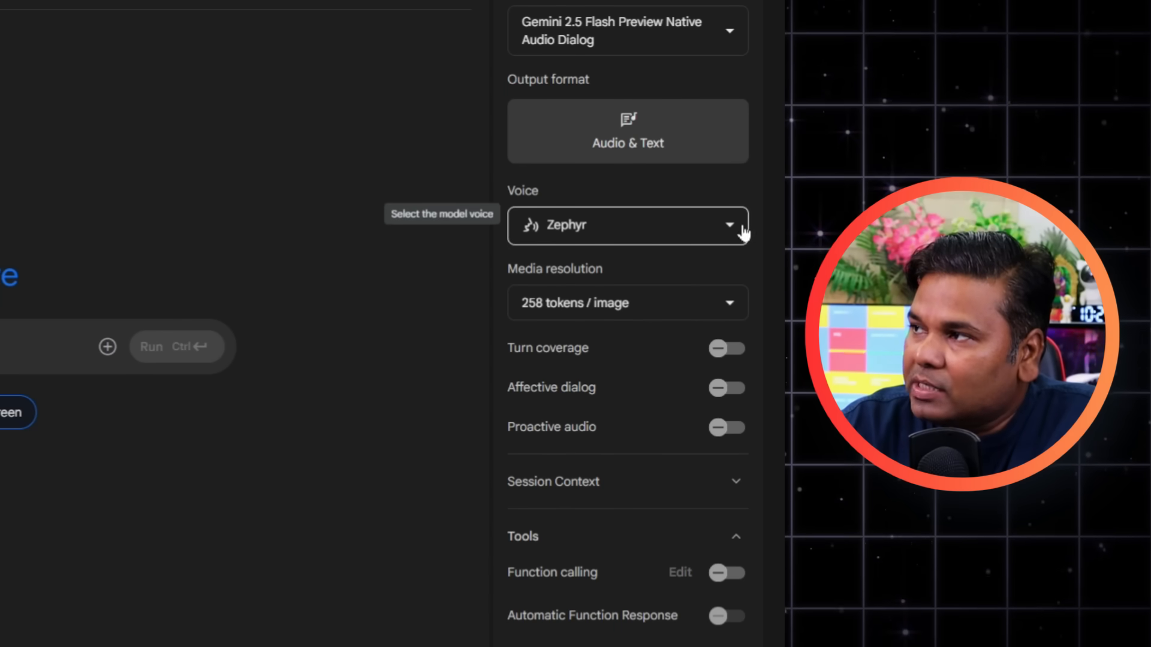
# - Listen to the Leda and Orus voice samples and set the model voice to Leda
pyautogui.click(727, 230)
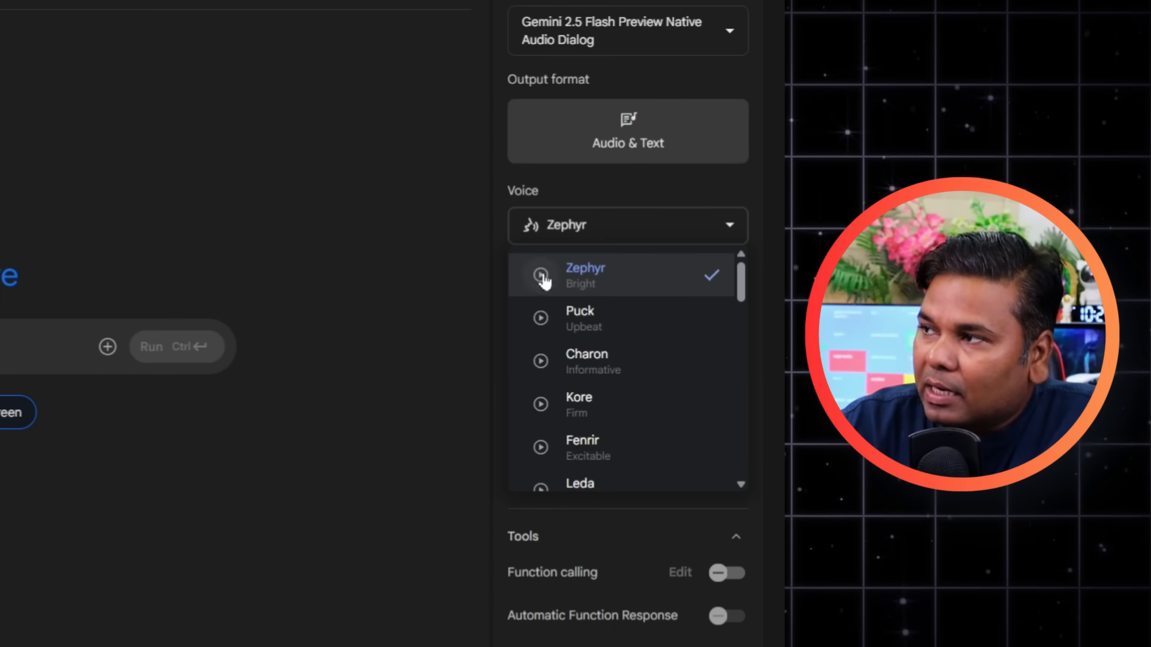
pyautogui.scroll(-4, 554, 327)
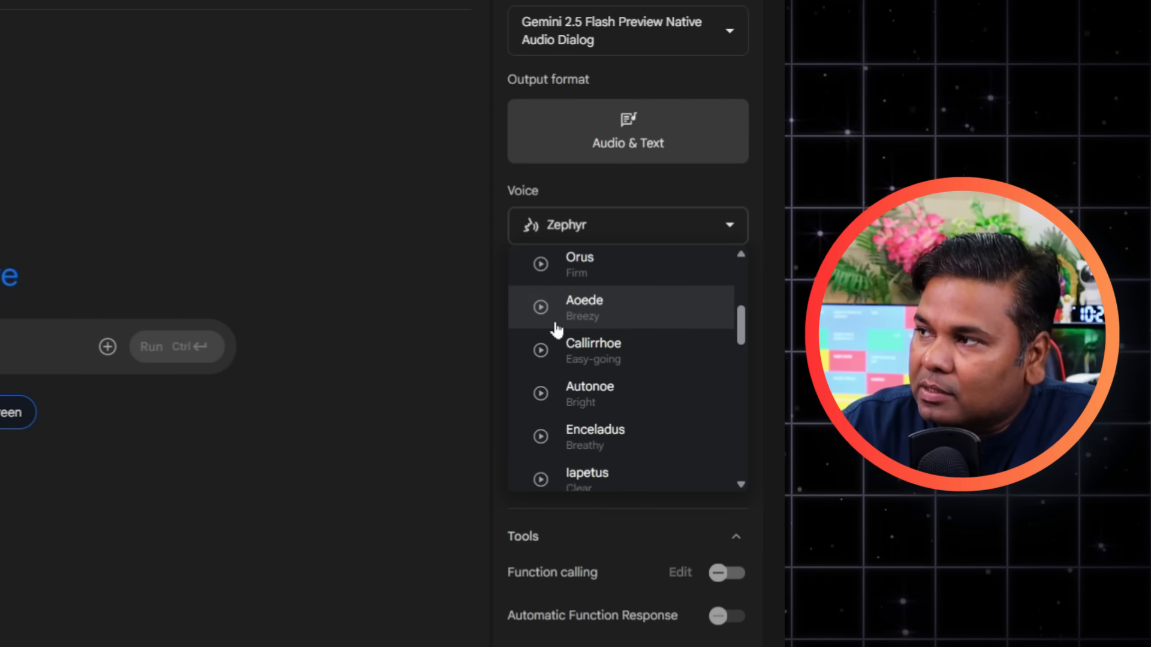
pyautogui.scroll(2, 556, 332)
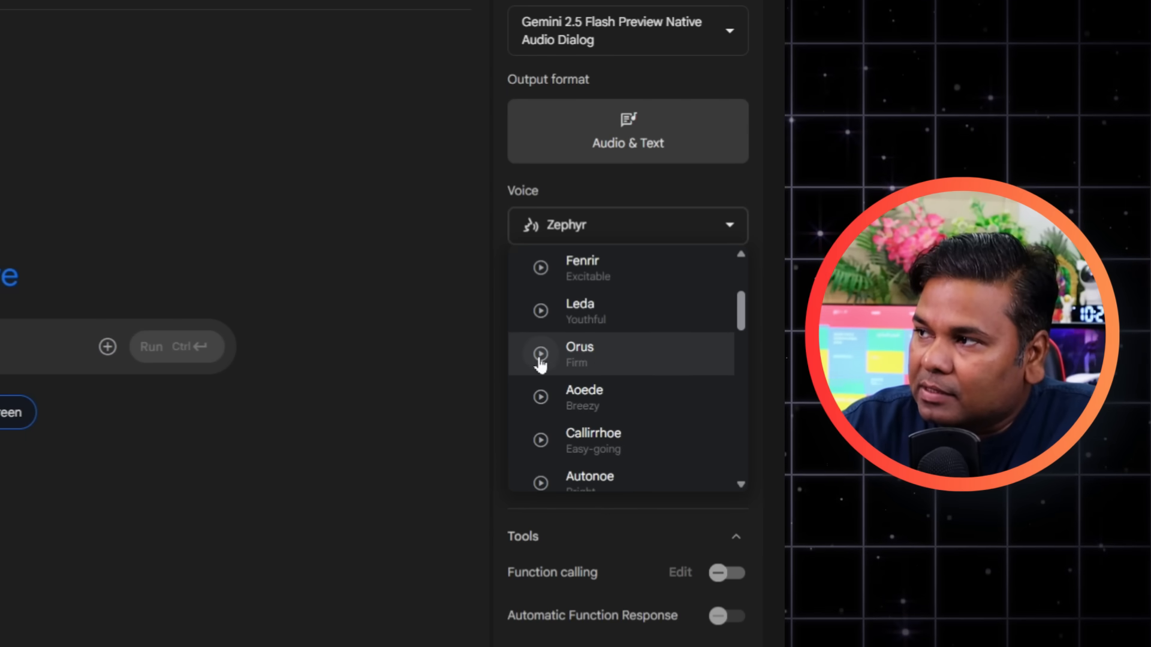
pyautogui.click(541, 317)
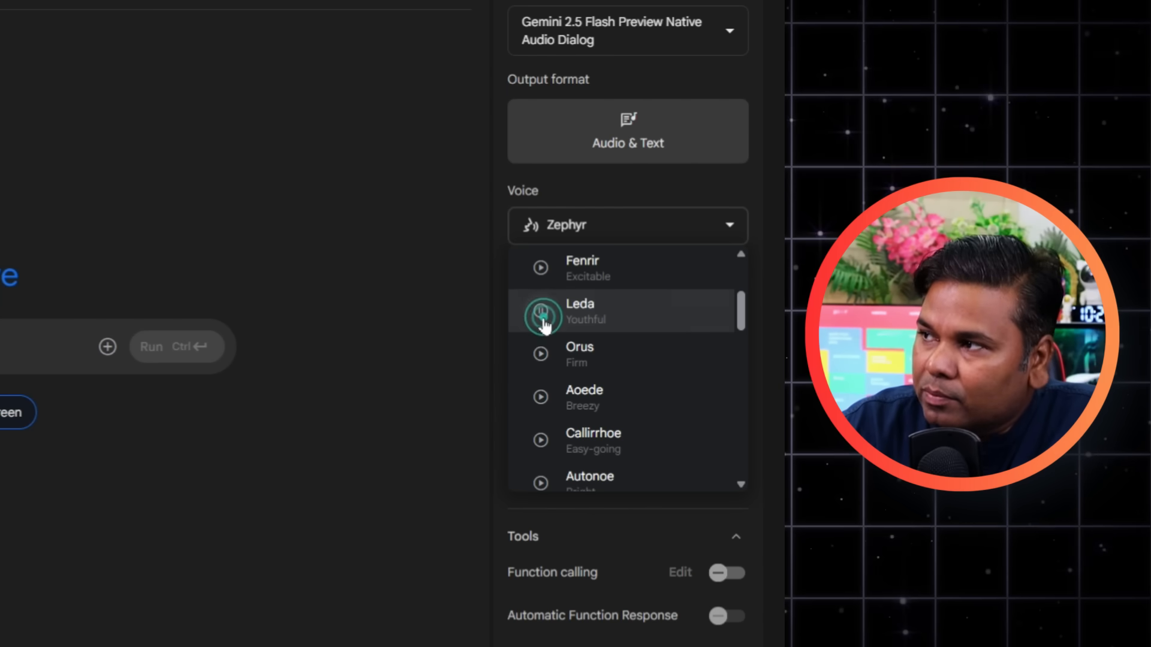
pyautogui.click(540, 359)
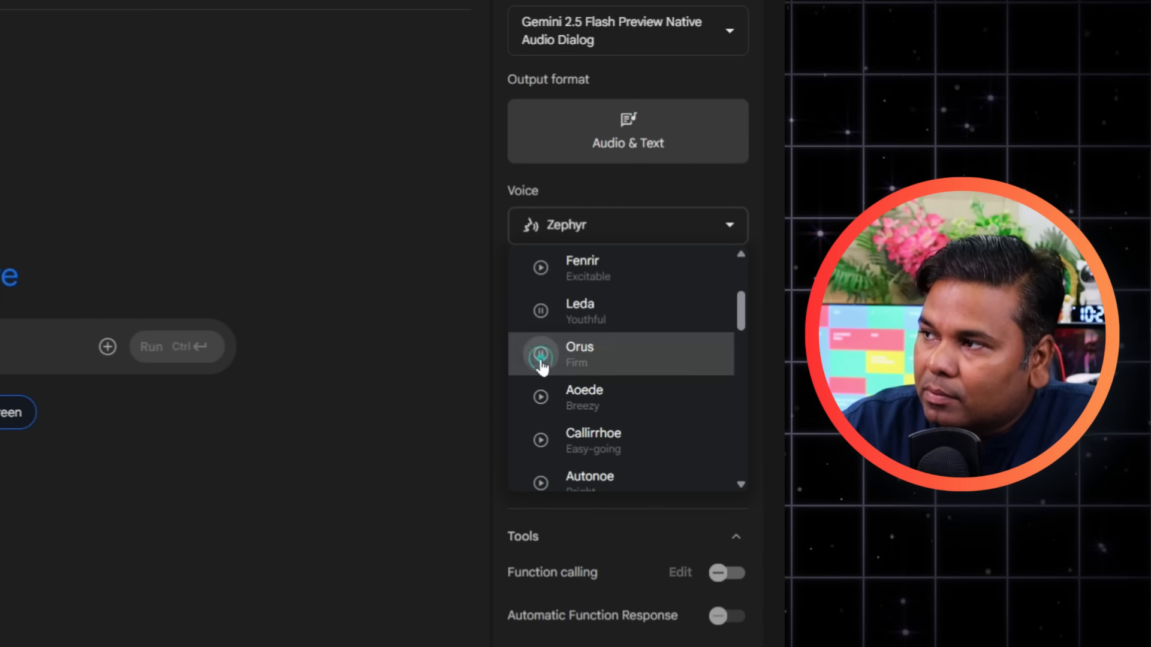
pyautogui.click(541, 312)
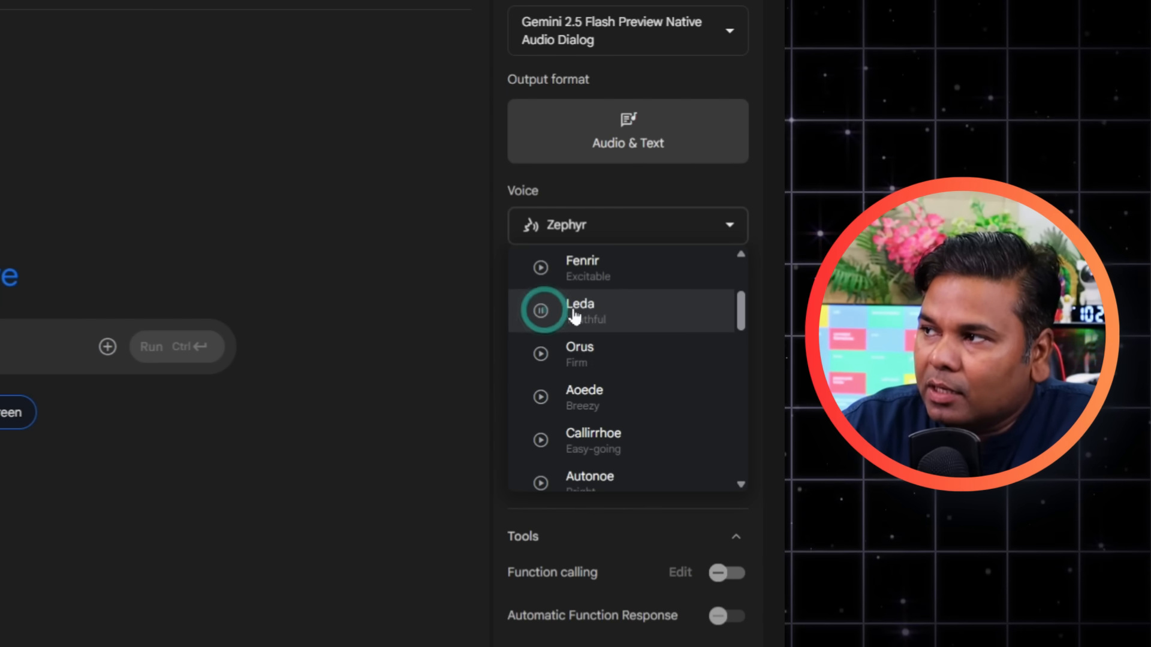
pyautogui.click(627, 318)
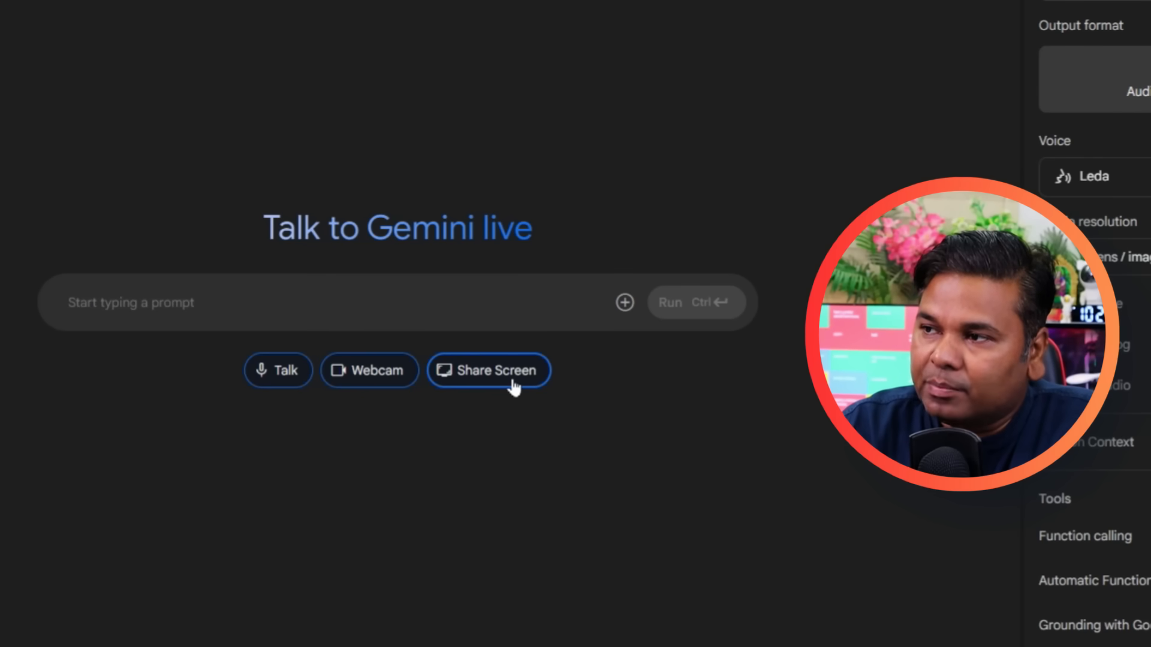
# - Share the entire Screen 1 with Gemini live
pyautogui.click(512, 389)
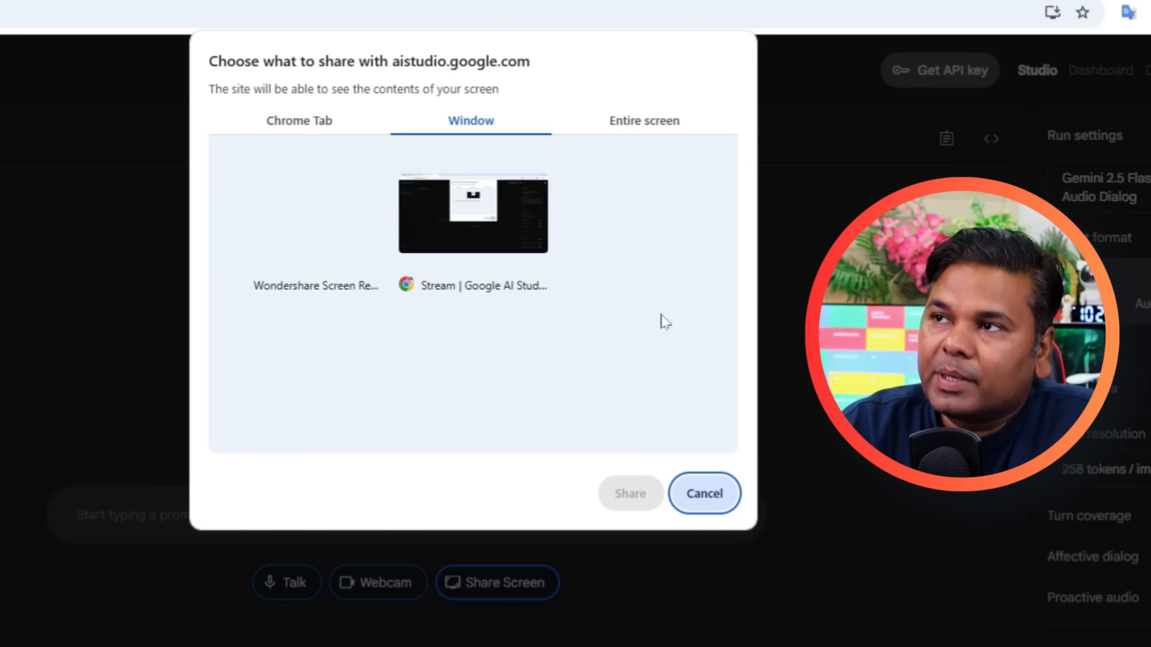
pyautogui.click(302, 137)
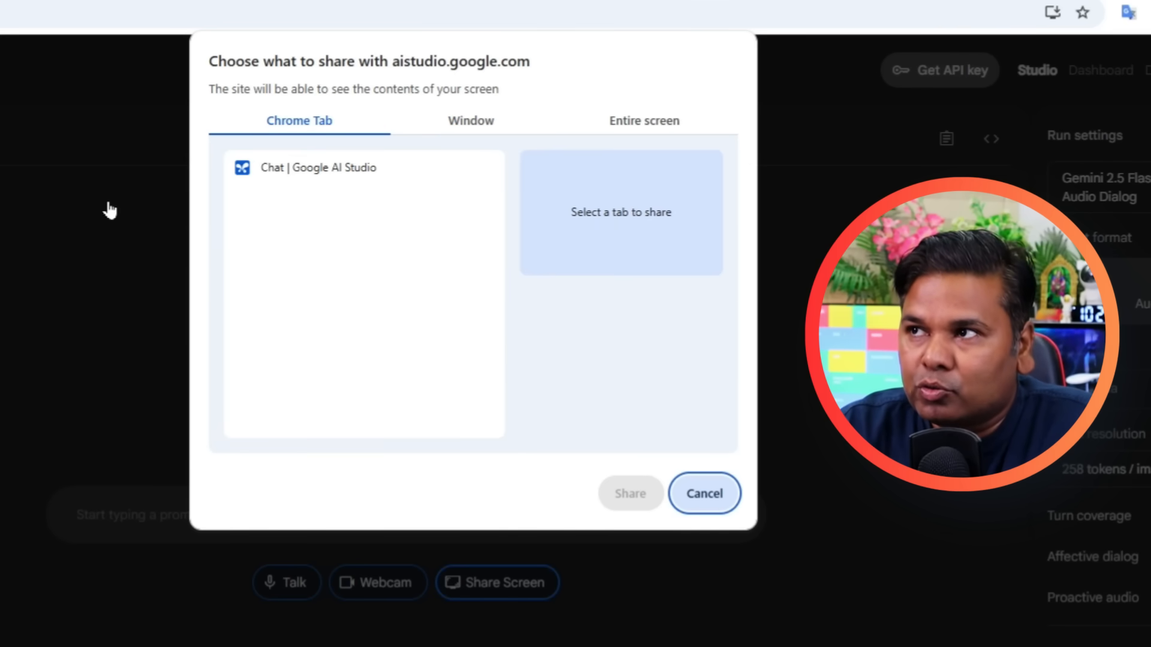
pyautogui.click(470, 122)
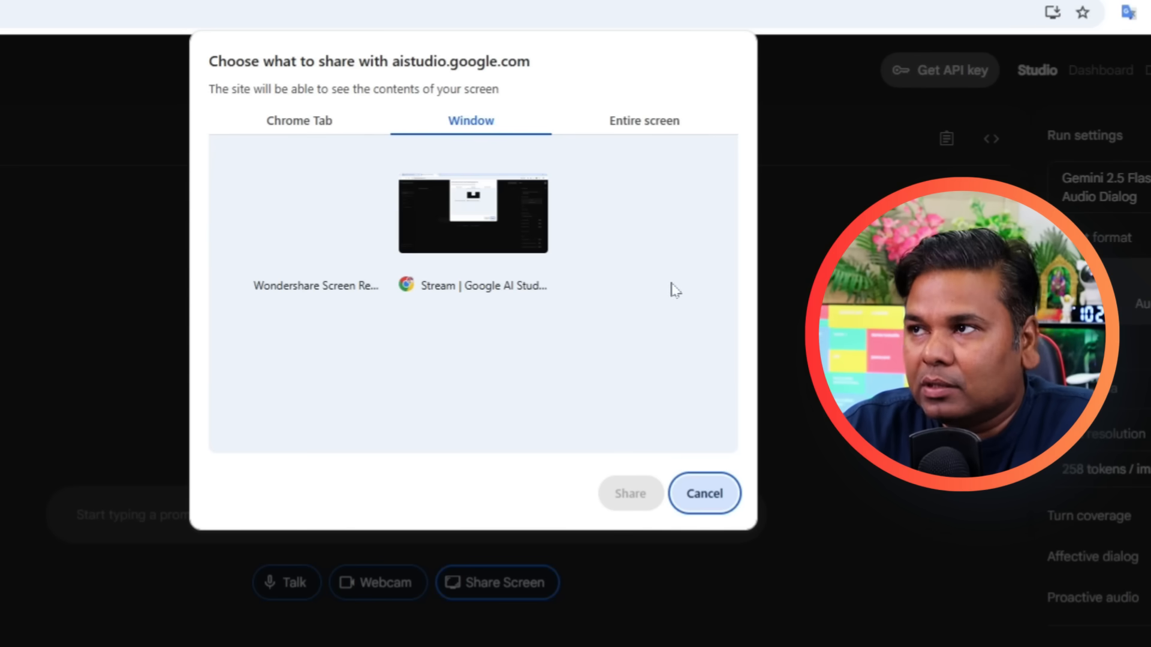
pyautogui.click(676, 120)
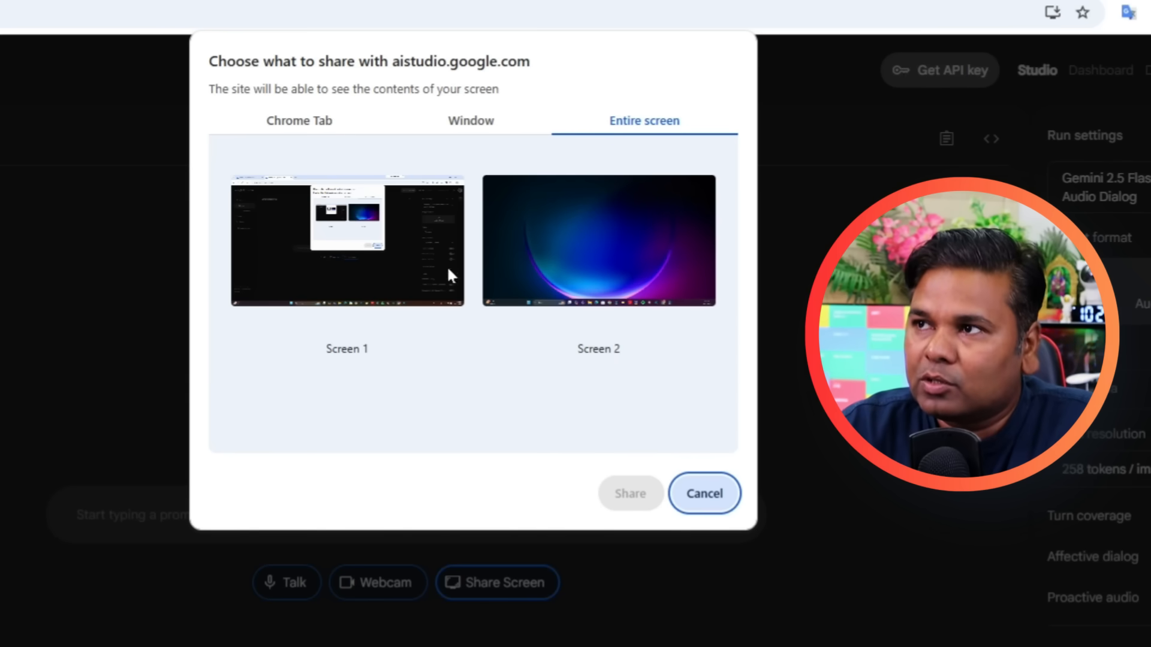
pyautogui.click(418, 255)
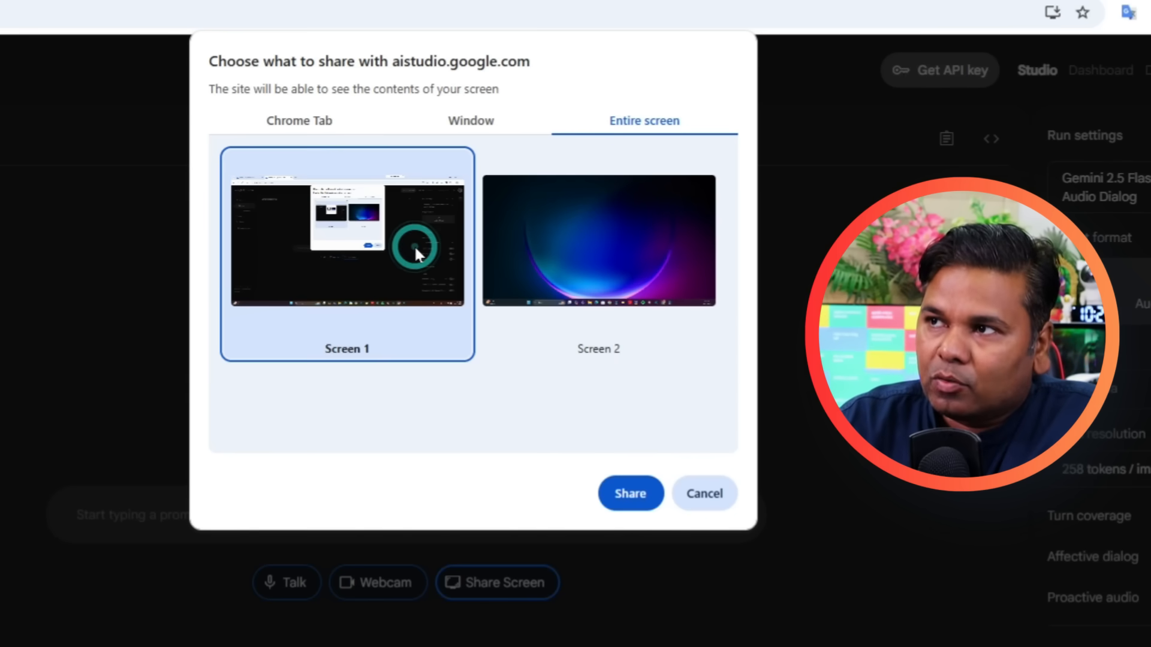
pyautogui.click(626, 496)
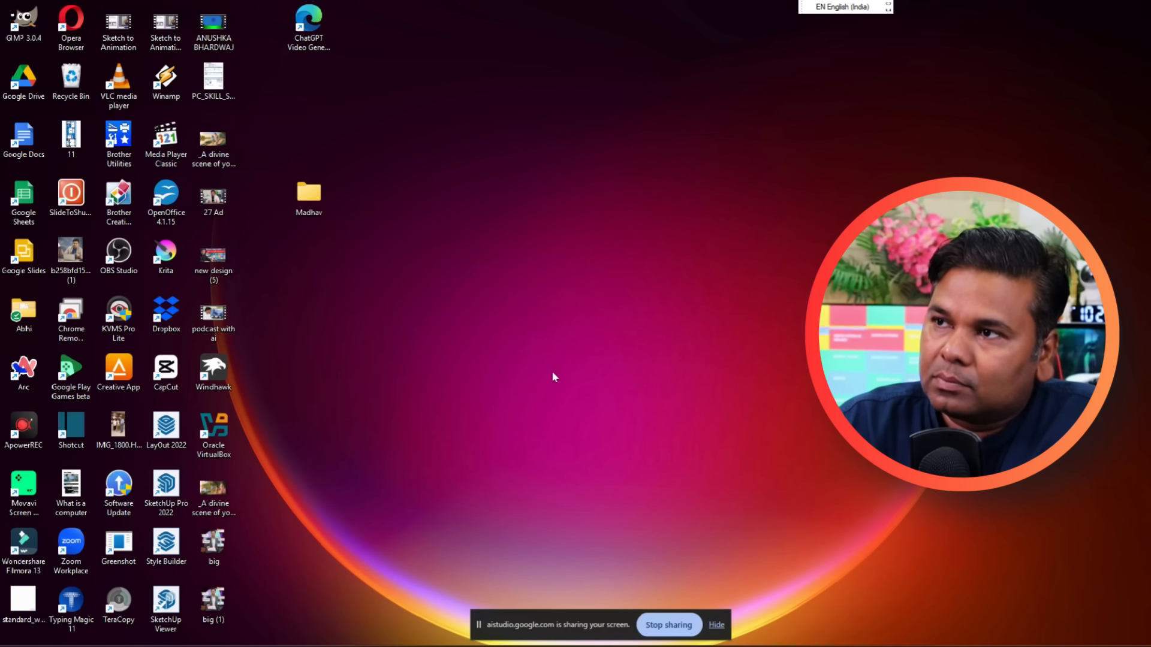
# - Create a new folder on the desktop and name it Madhav 12
pyautogui.rightClick(529, 198)
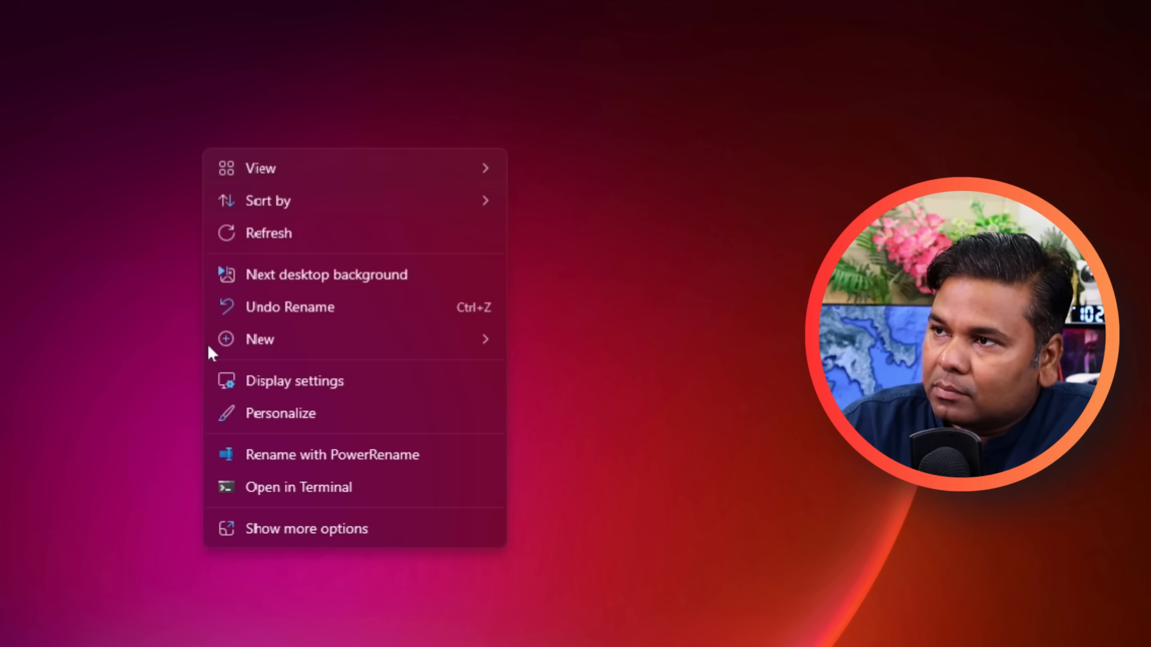
pyautogui.moveTo(277, 347)
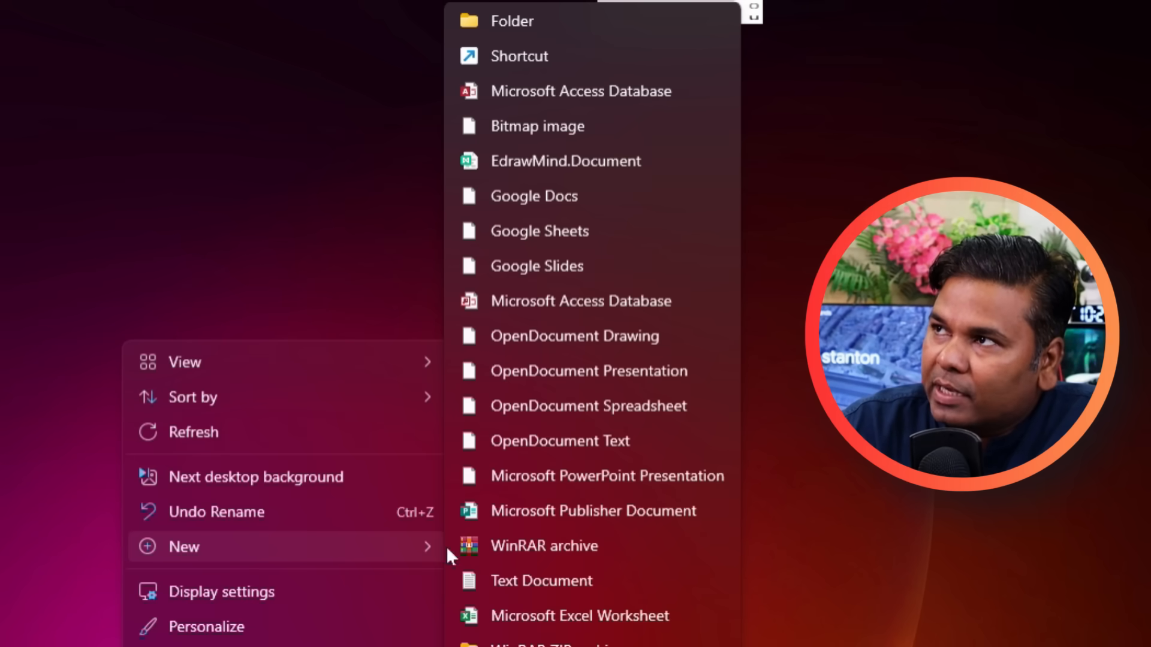
pyautogui.click(559, 23)
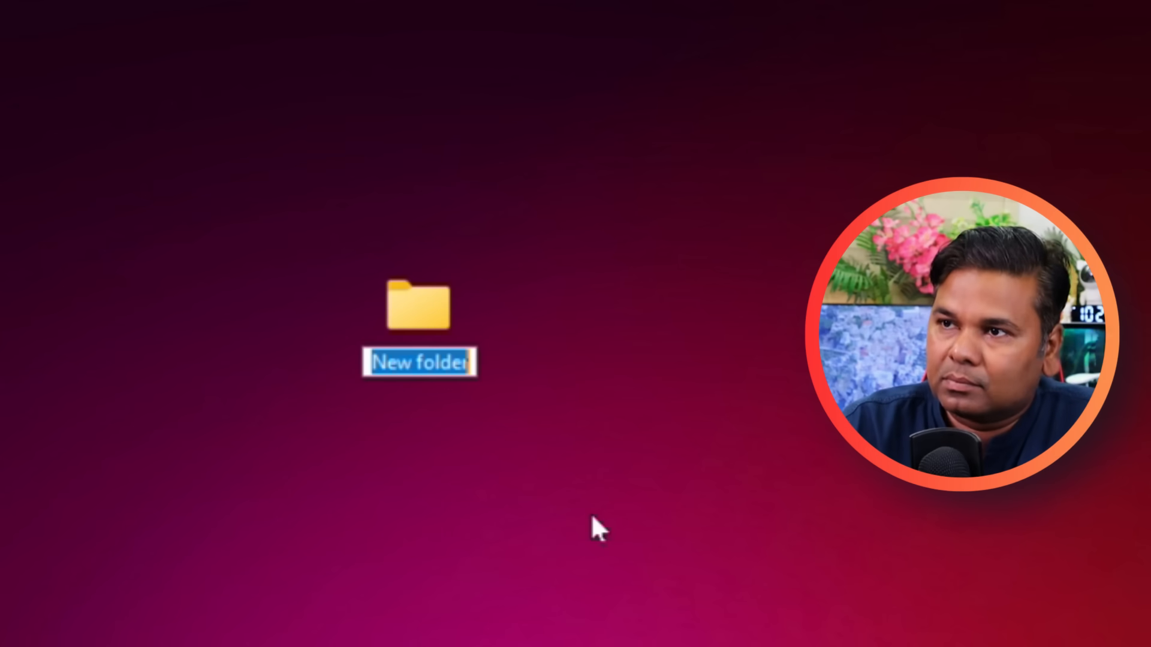
pyautogui.write('Madhav 12')
pyautogui.press('Return')
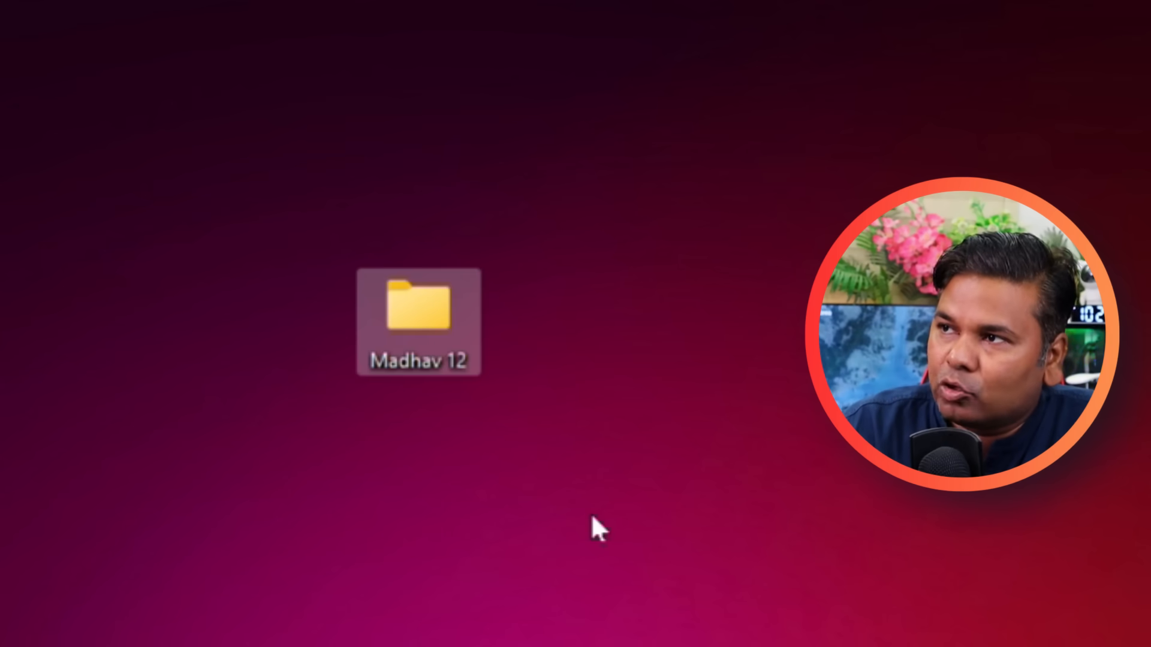
pyautogui.click(474, 502)
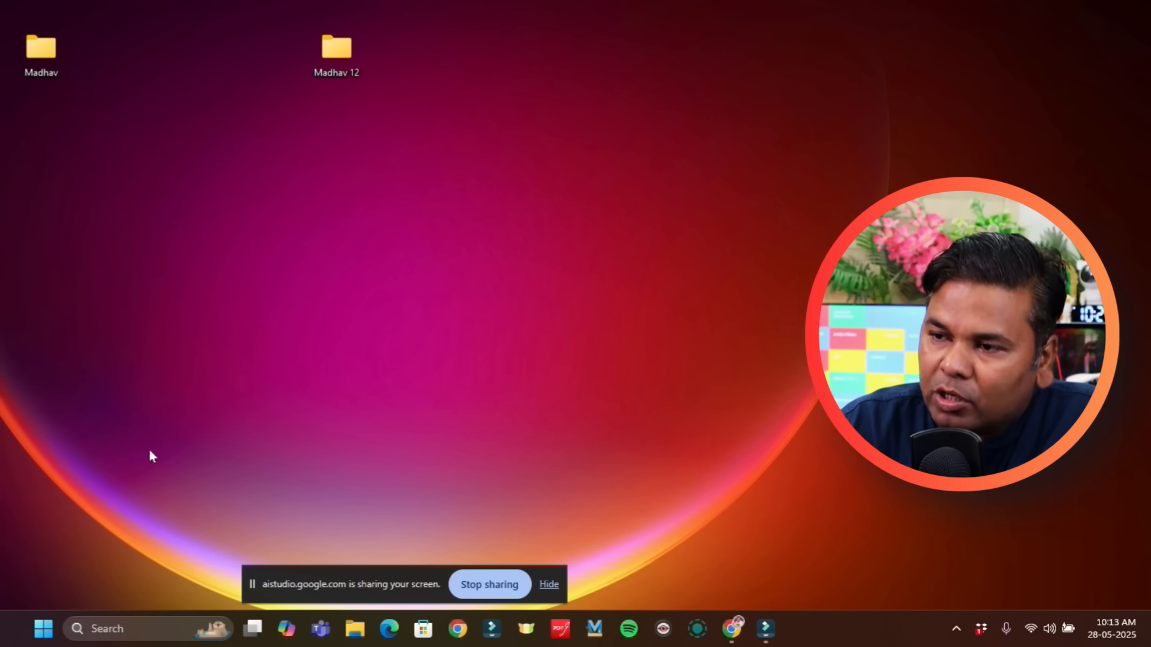
# - Open the Language & region page under Time & language in the Windows Settings
pyautogui.click(51, 631)
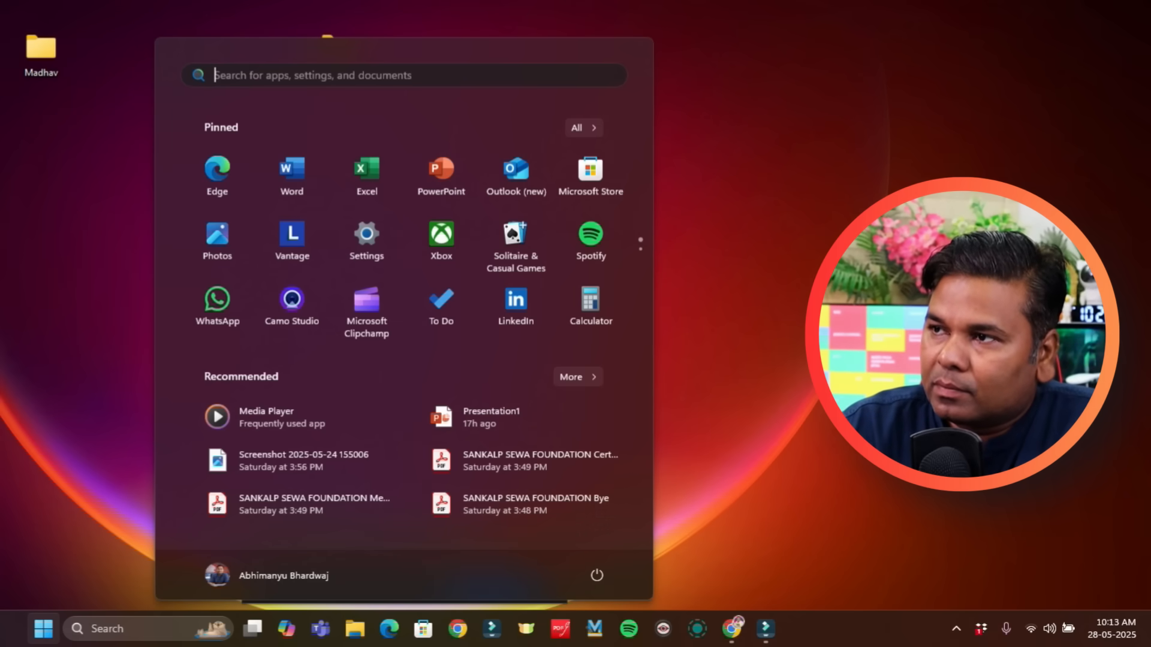
pyautogui.click(368, 239)
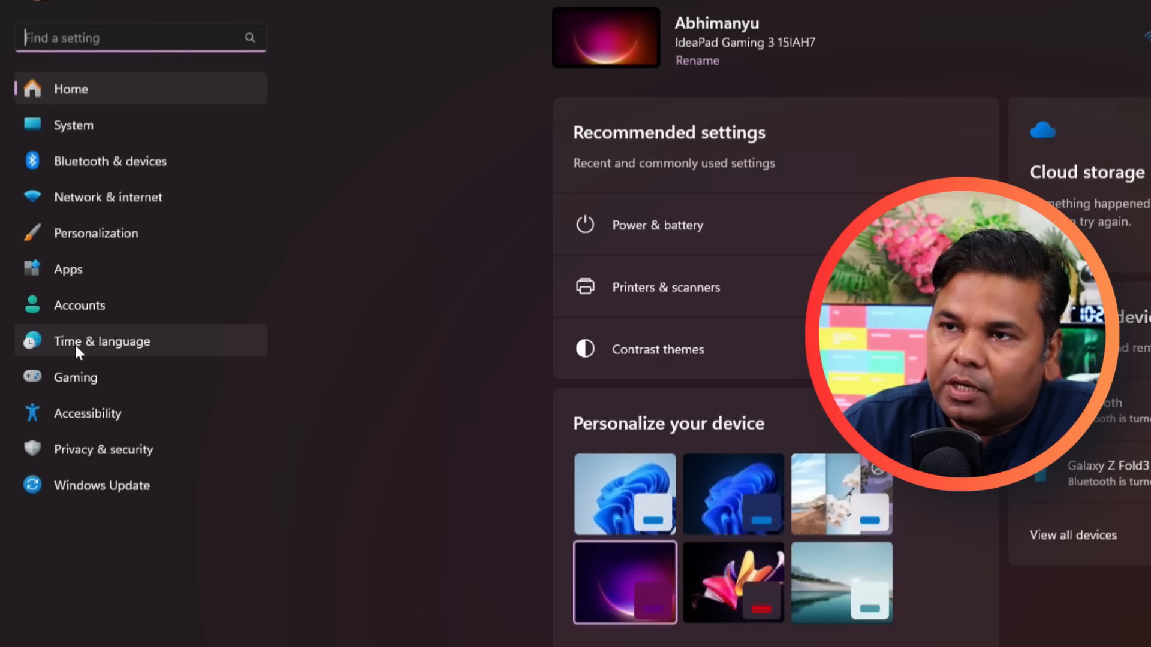
pyautogui.click(158, 344)
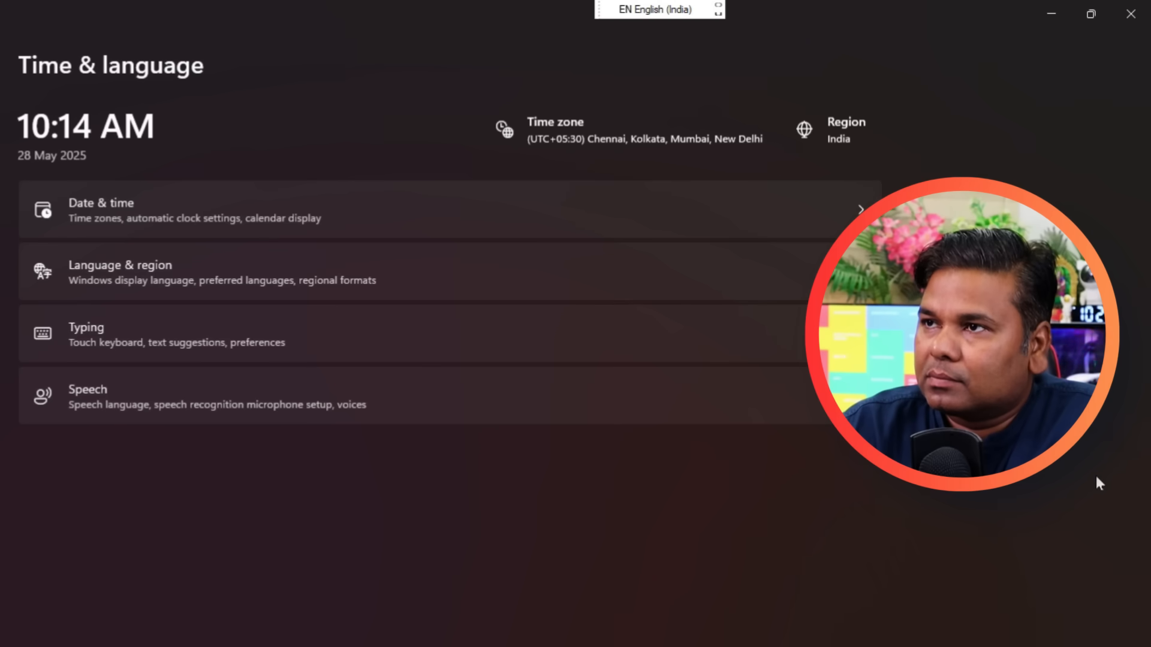
pyautogui.click(449, 283)
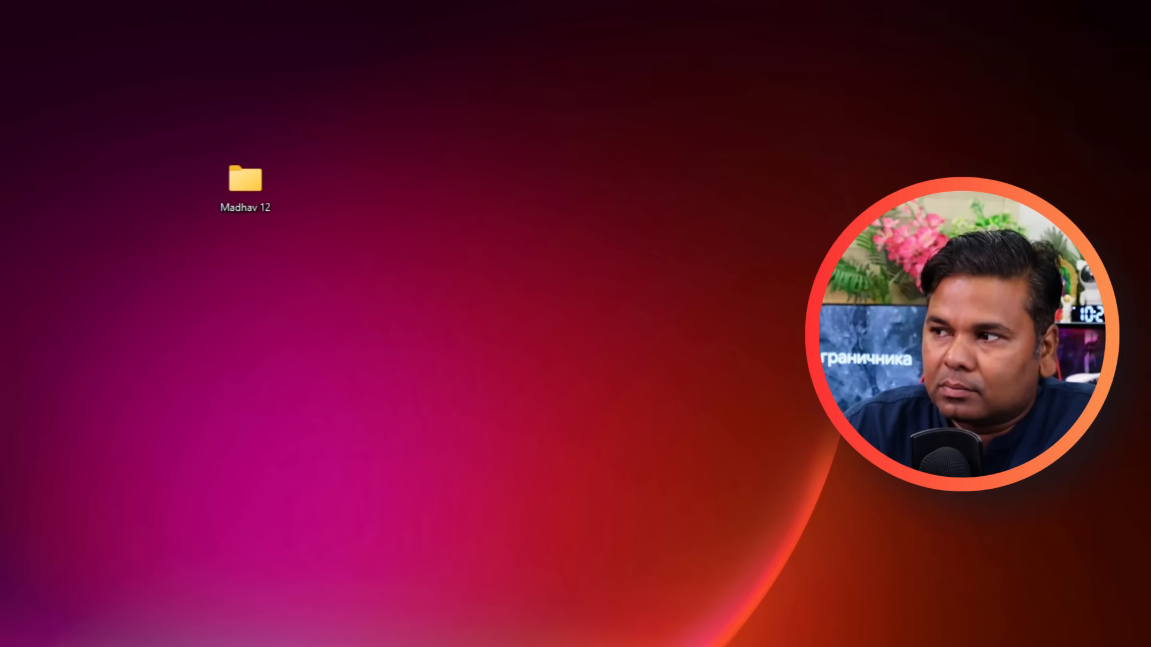
pyautogui.click(911, 517)
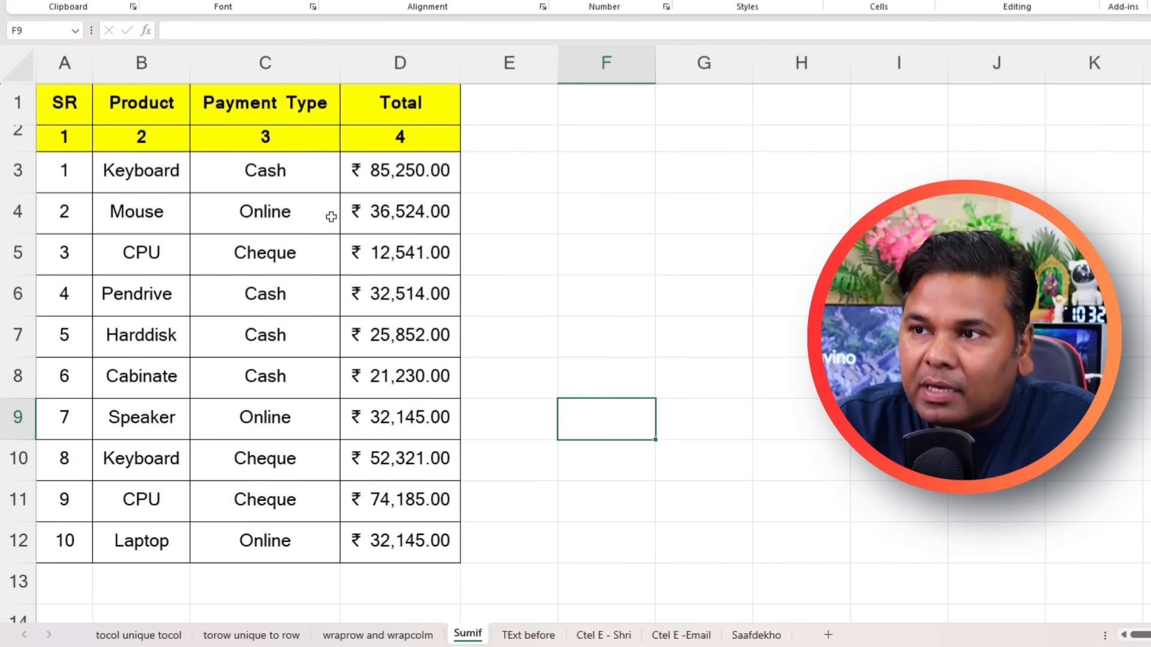
# - Look through the torow unique to row and wraprow and wrapcolm sheets, ending on the Sumif sheet
pyautogui.click(245, 637)
pyautogui.click(367, 635)
pyautogui.click(479, 636)
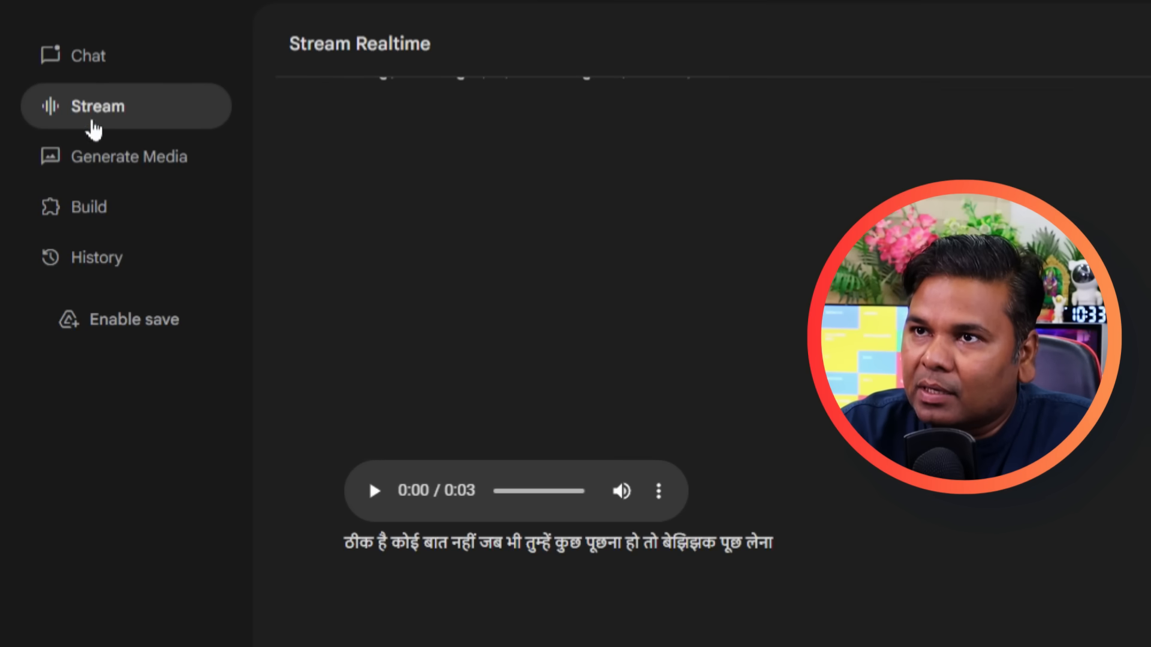
# - Start a new Gemini live stream in Google AI Studio with the screen shared, and switch back to the Excel workbook
pyautogui.click(90, 115)
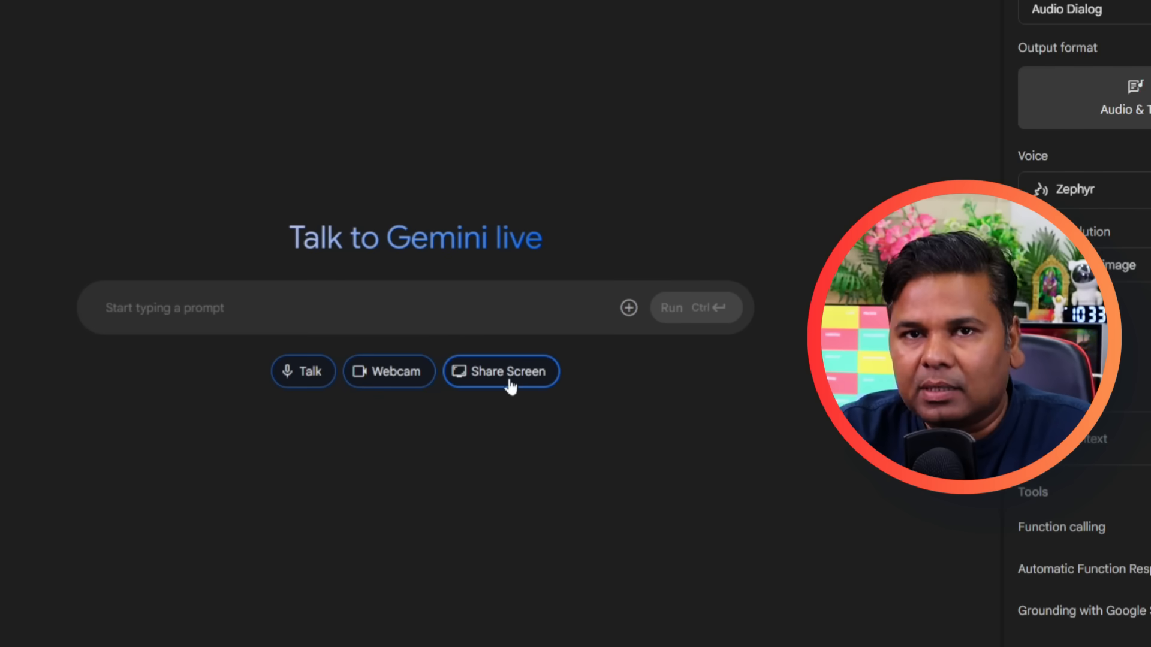
pyautogui.click(510, 385)
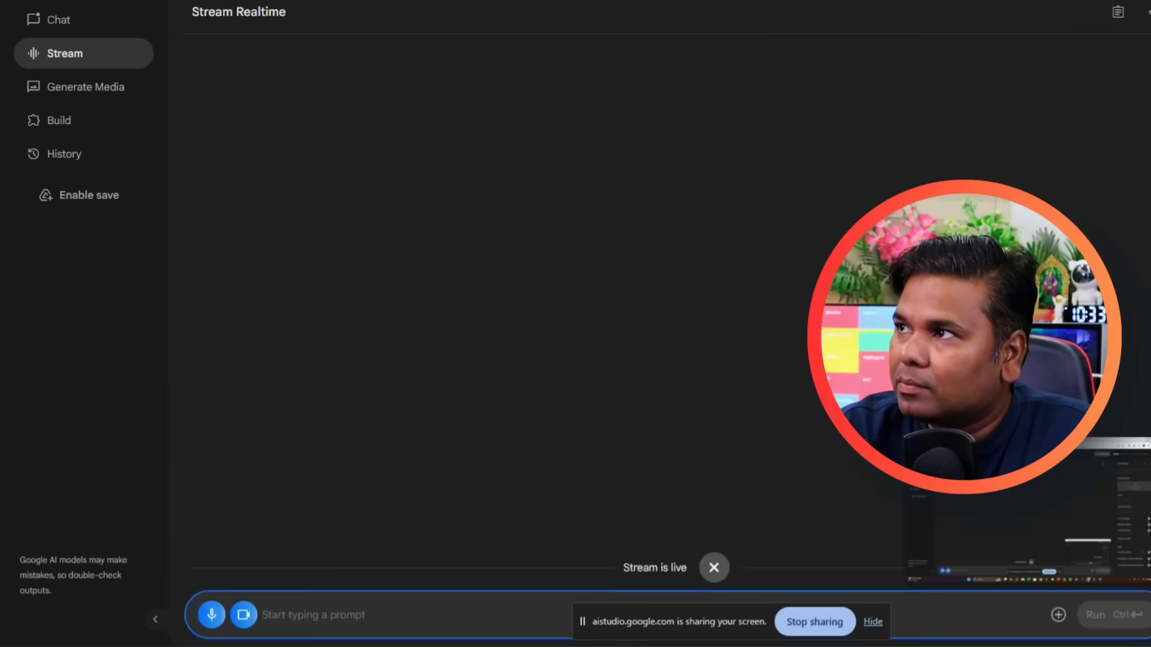
pyautogui.hotkey('alt', 'Tab')
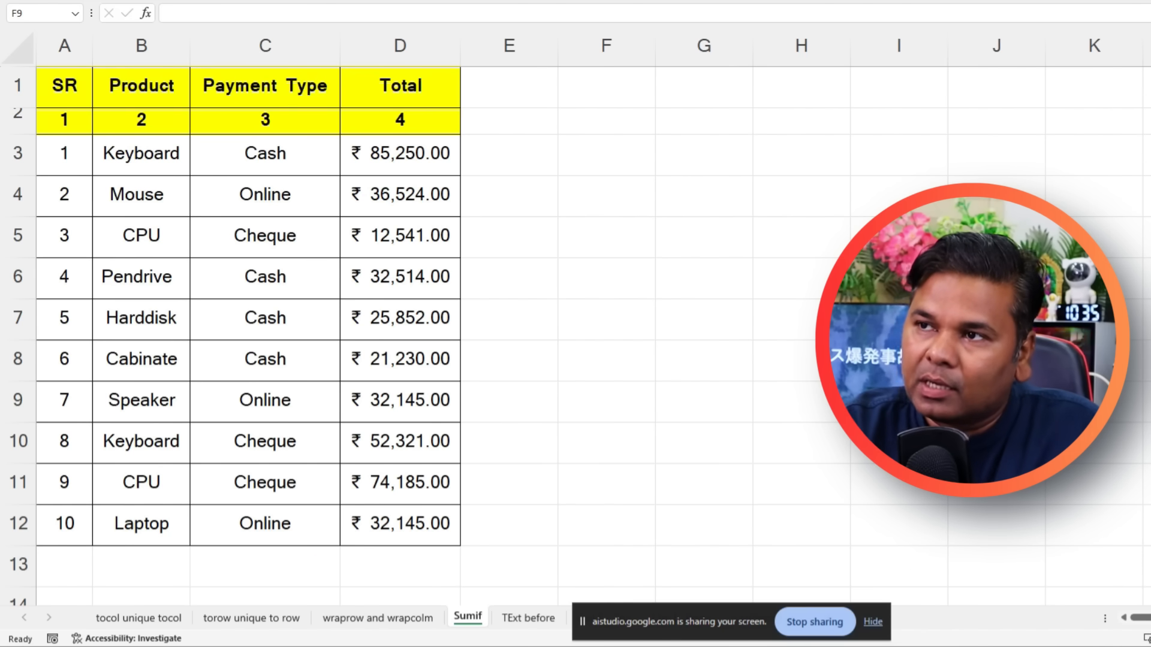
# - Start a SUMIF formula in cell F3 with the product cells B3:B12 as its range
pyautogui.click(597, 162)
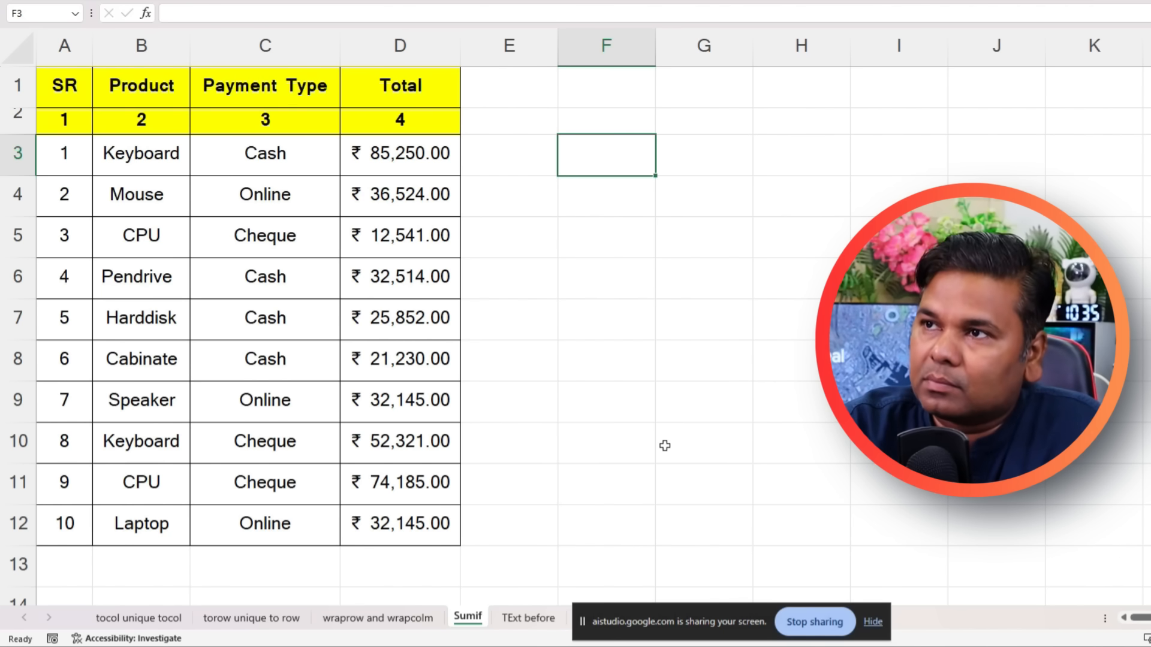
pyautogui.write('=')
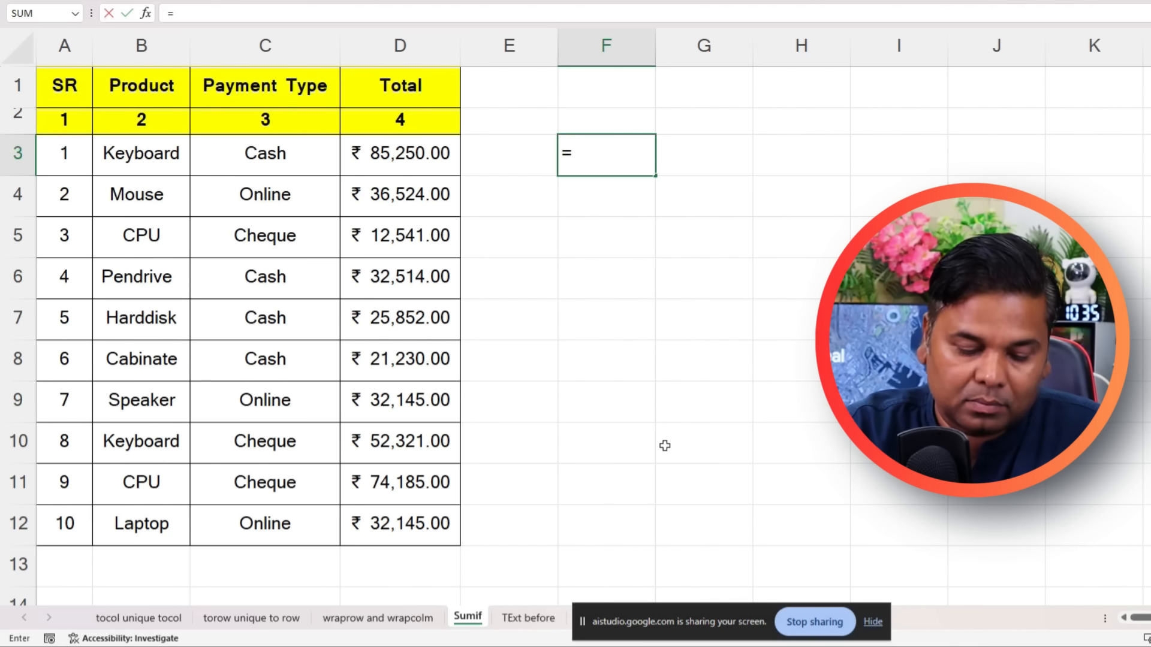
pyautogui.write('s')
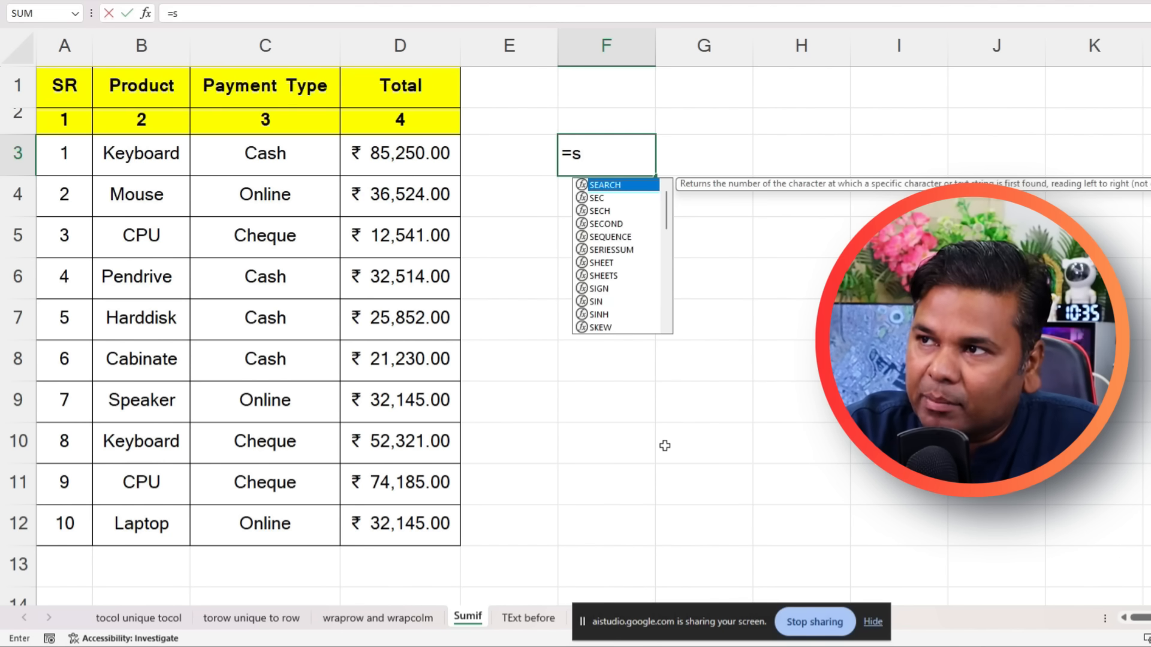
pyautogui.press('BackSpace')
pyautogui.press('BackSpace')
pyautogui.write('=')
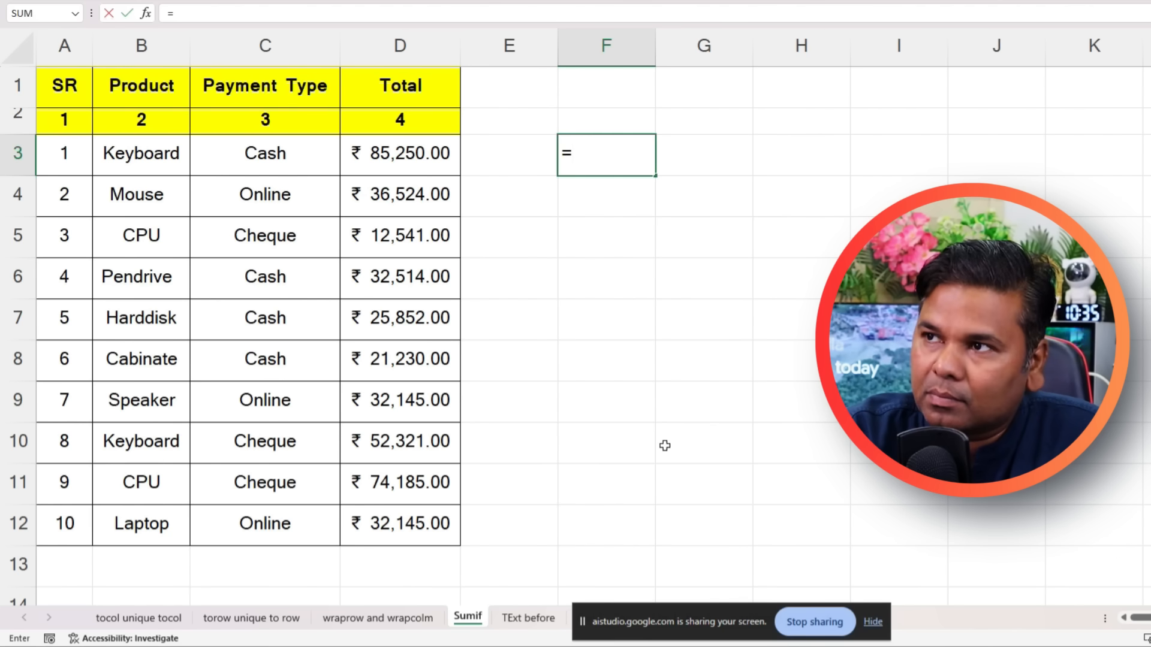
pyautogui.write('sumif')
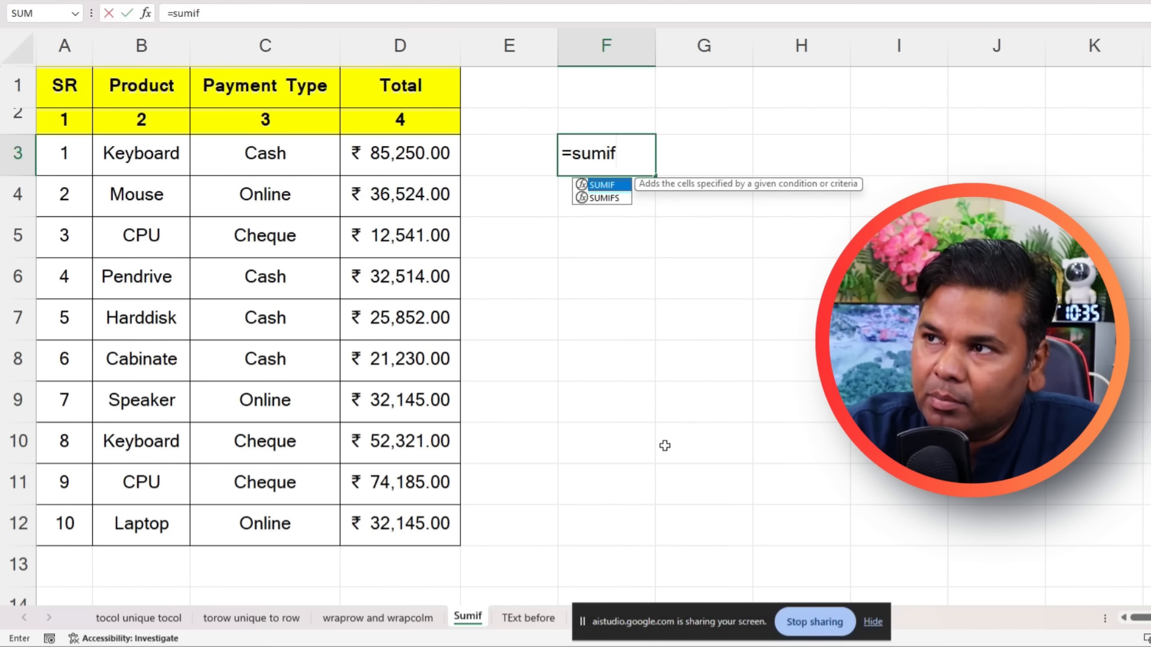
pyautogui.write('(')
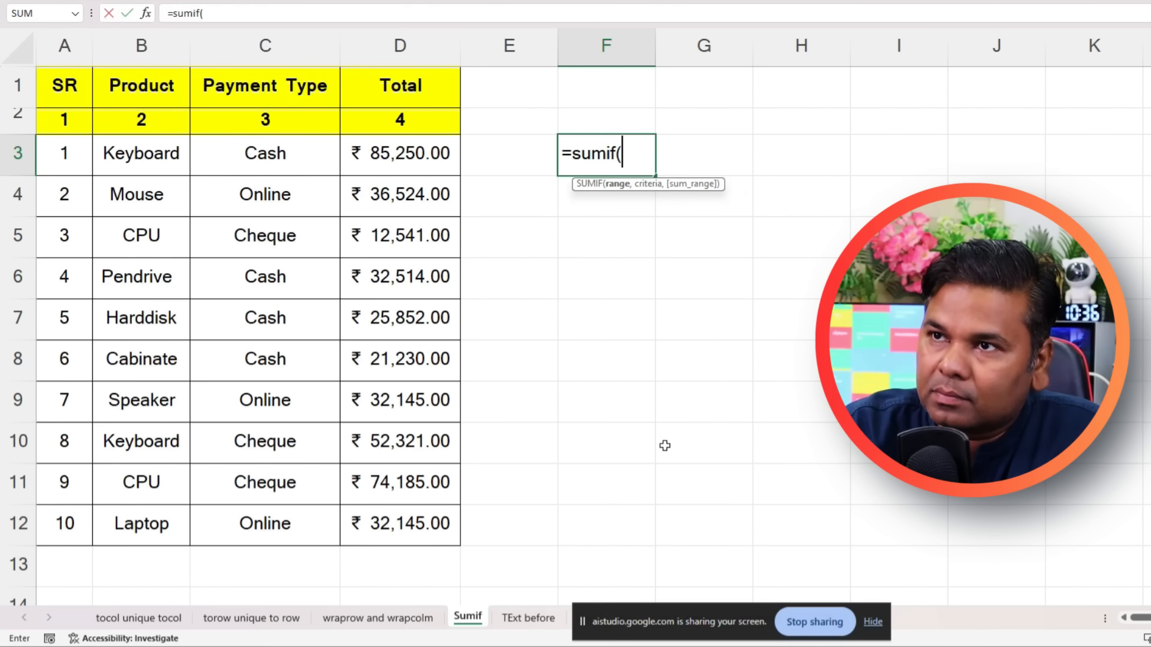
pyautogui.moveTo(122, 154); pyautogui.dragTo(160, 524)
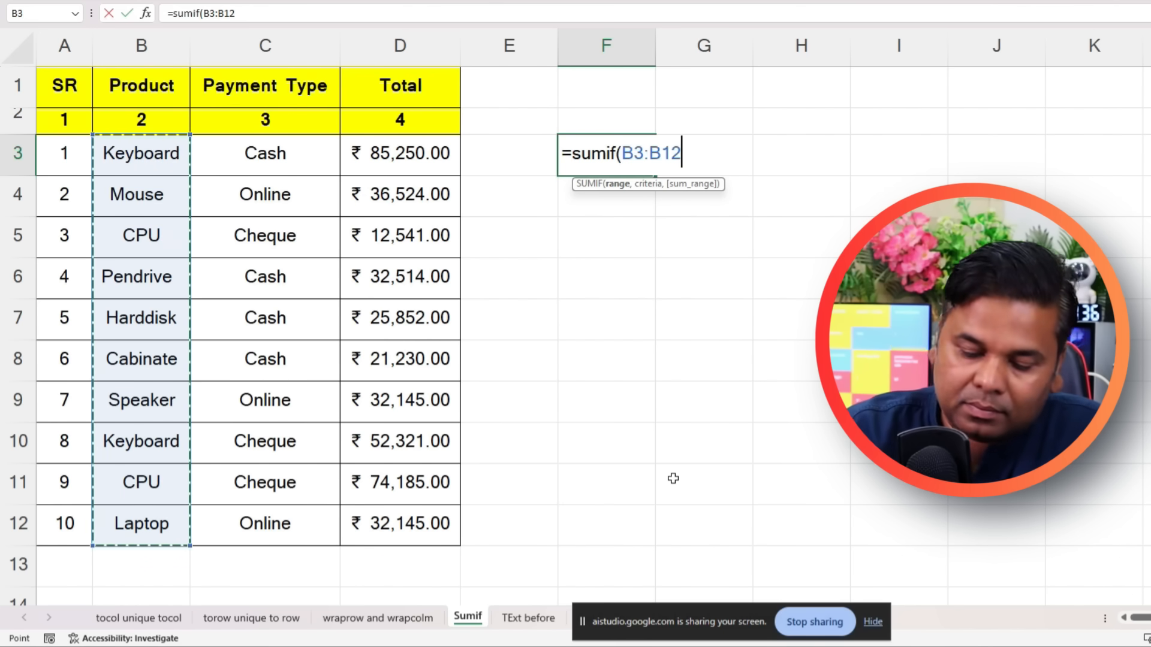
# - Complete the F3 formula with the criteria "Keyboard" and the sum range D3:D12
pyautogui.write(',')
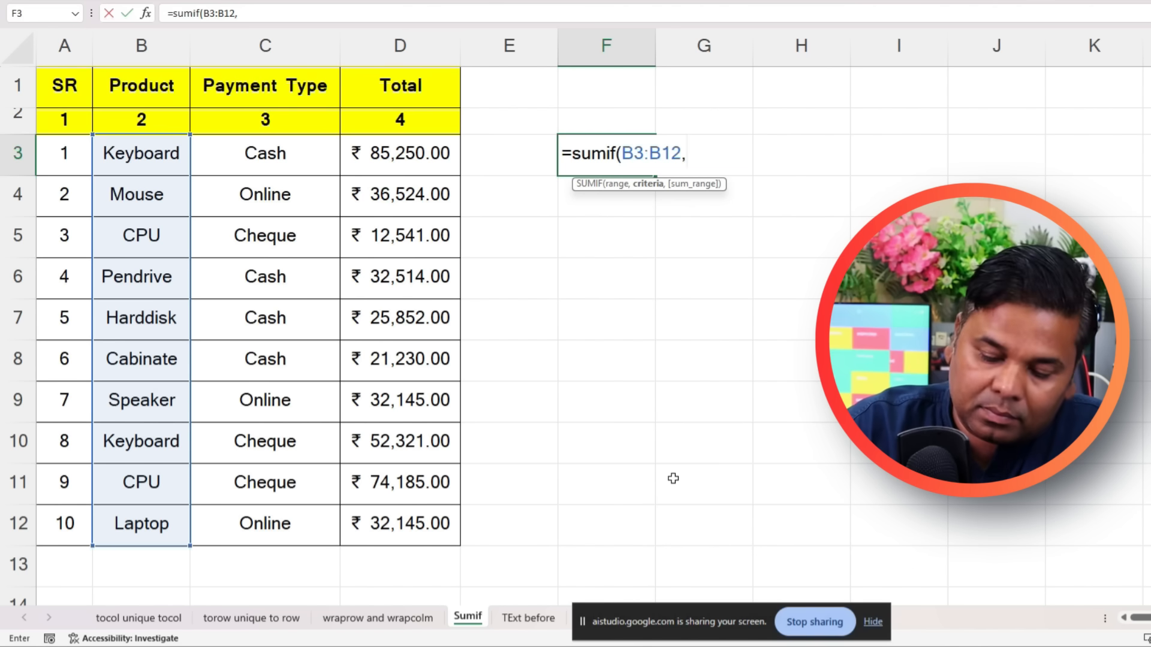
pyautogui.write('"')
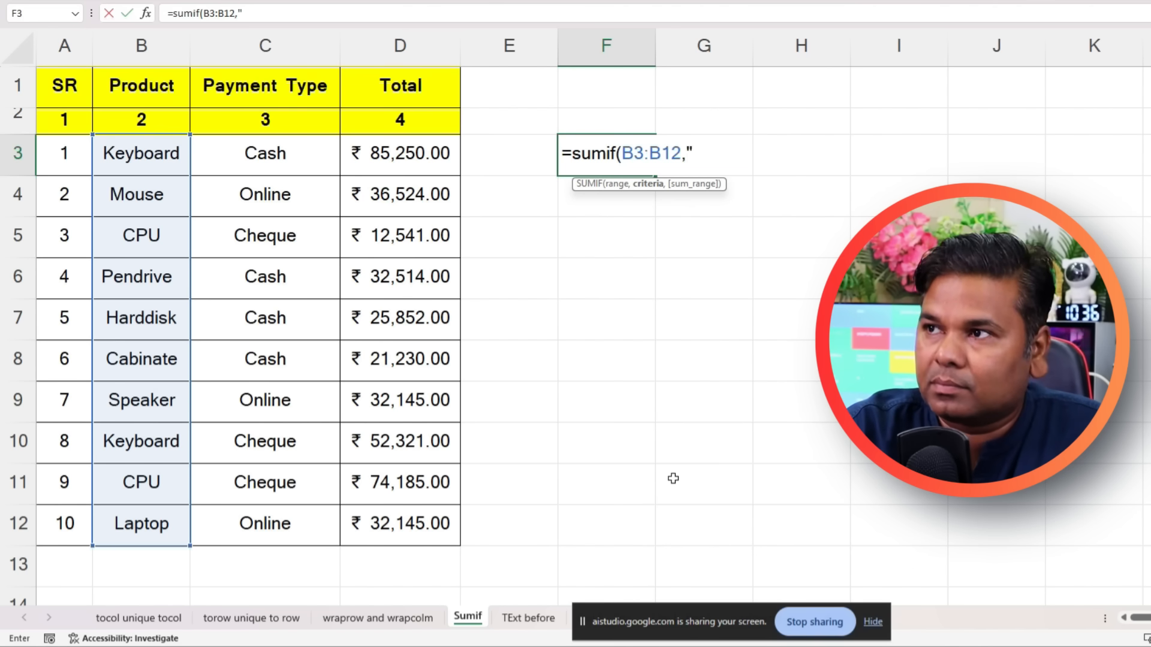
pyautogui.write('Keybo')
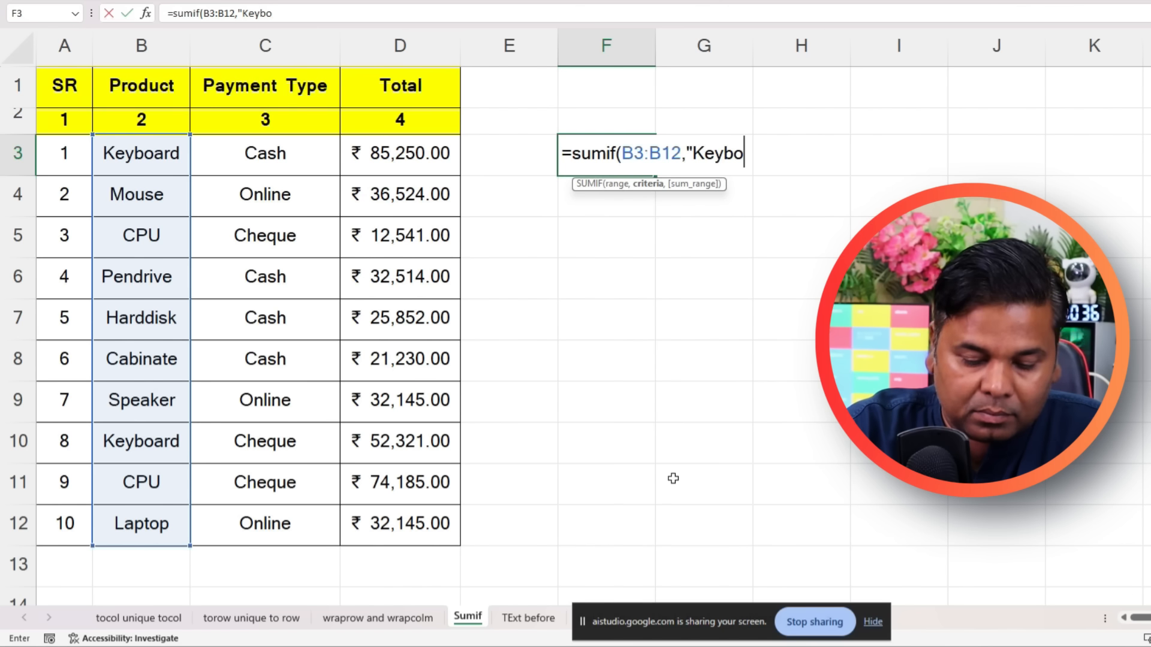
pyautogui.write('a')
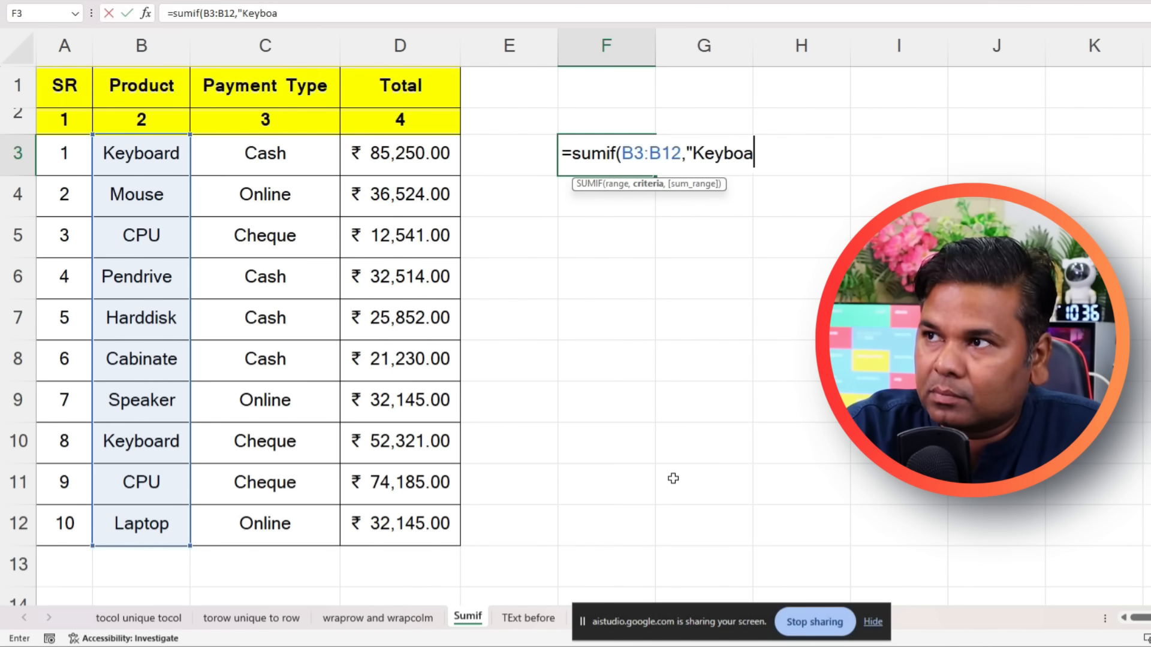
pyautogui.write('r')
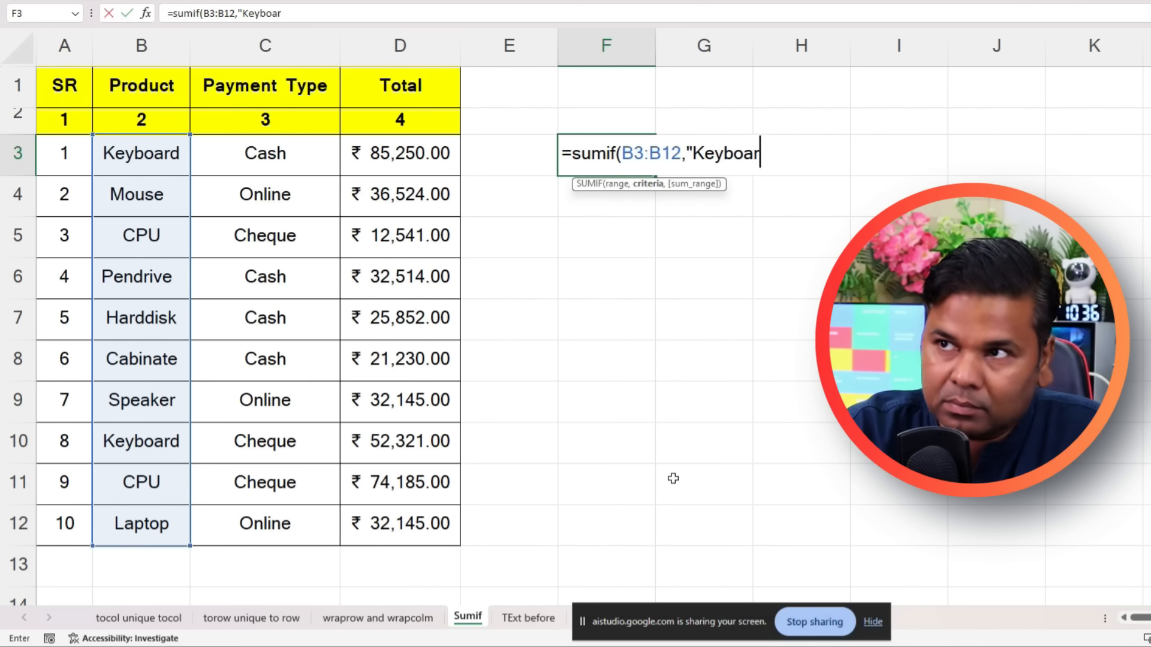
pyautogui.write('d",')
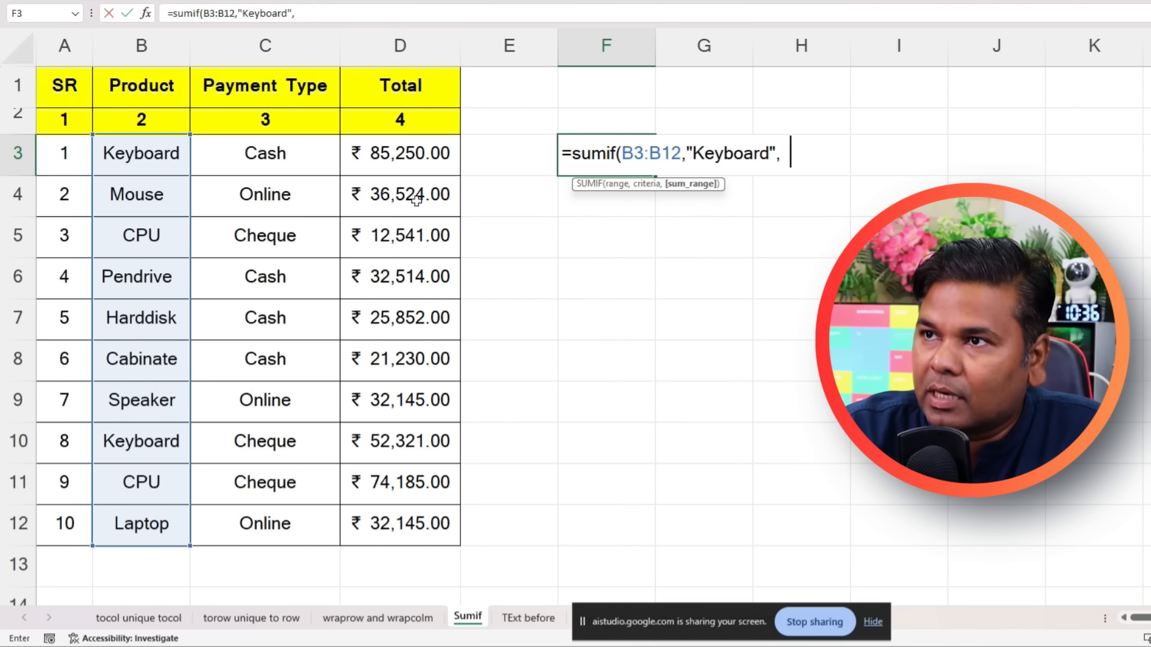
pyautogui.moveTo(423, 156); pyautogui.dragTo(429, 527)
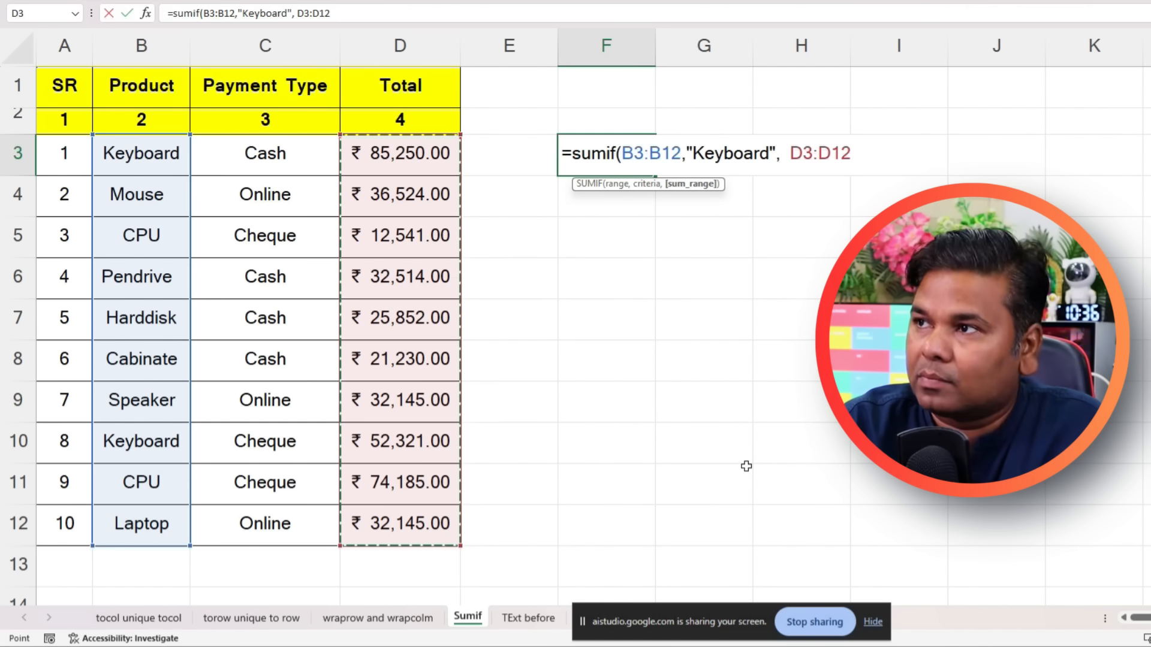
pyautogui.write(')')
pyautogui.press('Return')
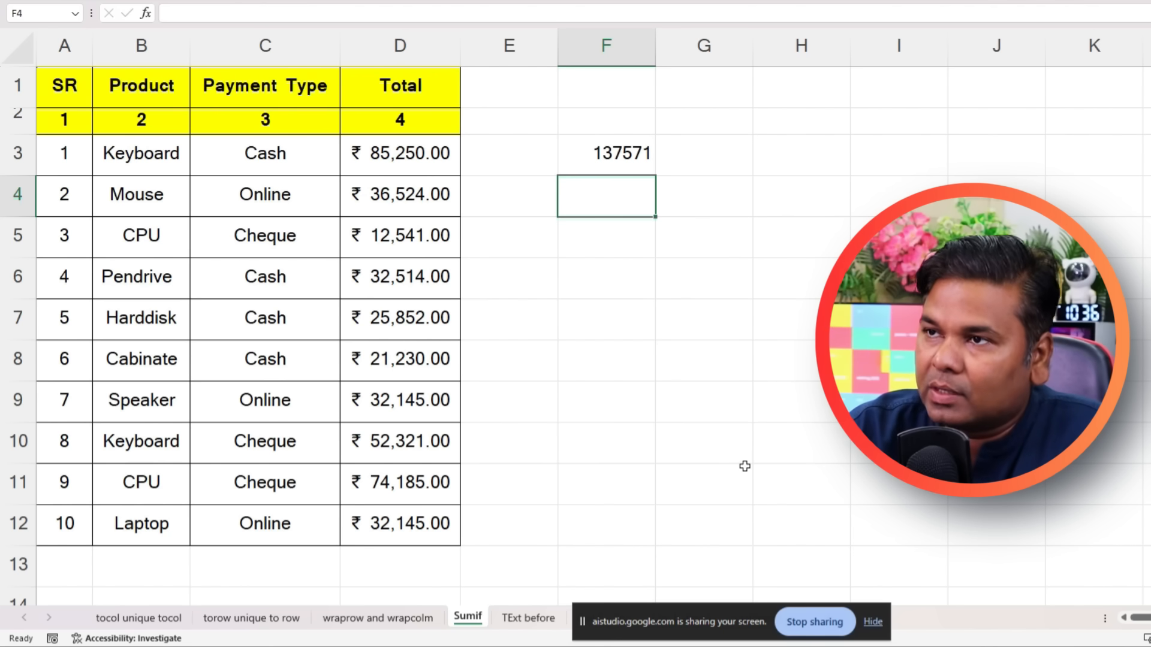
# - Copy the formatting of cell D3 onto F3 with Format Painter and widen column F to fit the amount
pyautogui.click(637, 158)
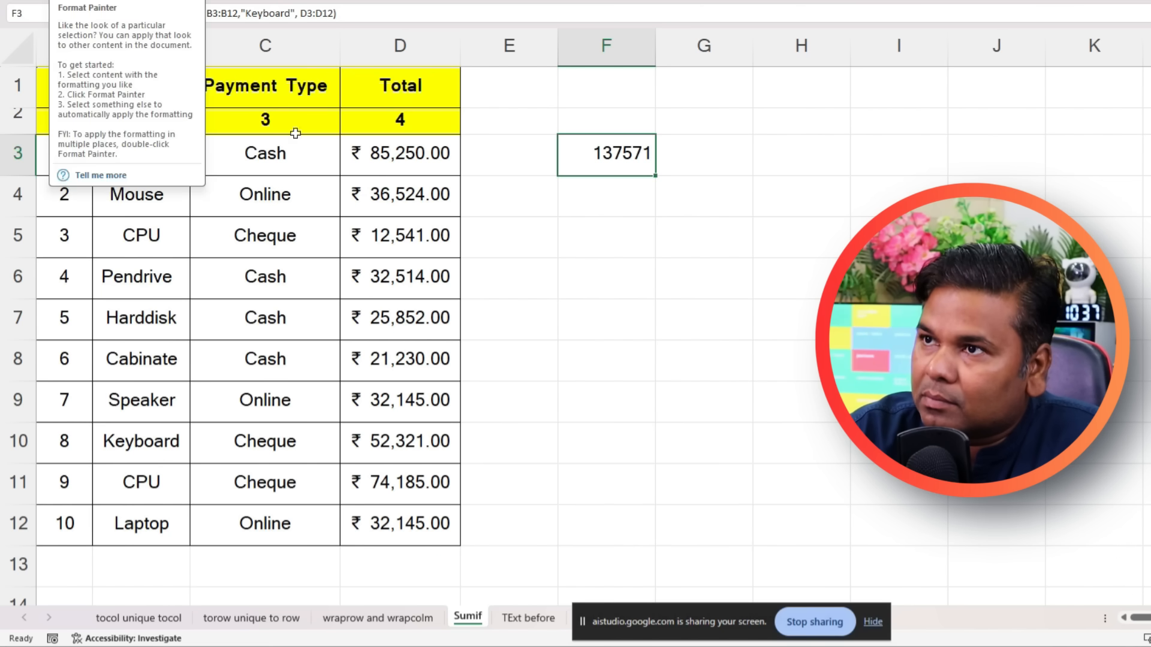
pyautogui.hotkey('ctrl', 'c')
pyautogui.click(631, 223)
pyautogui.click(420, 152)
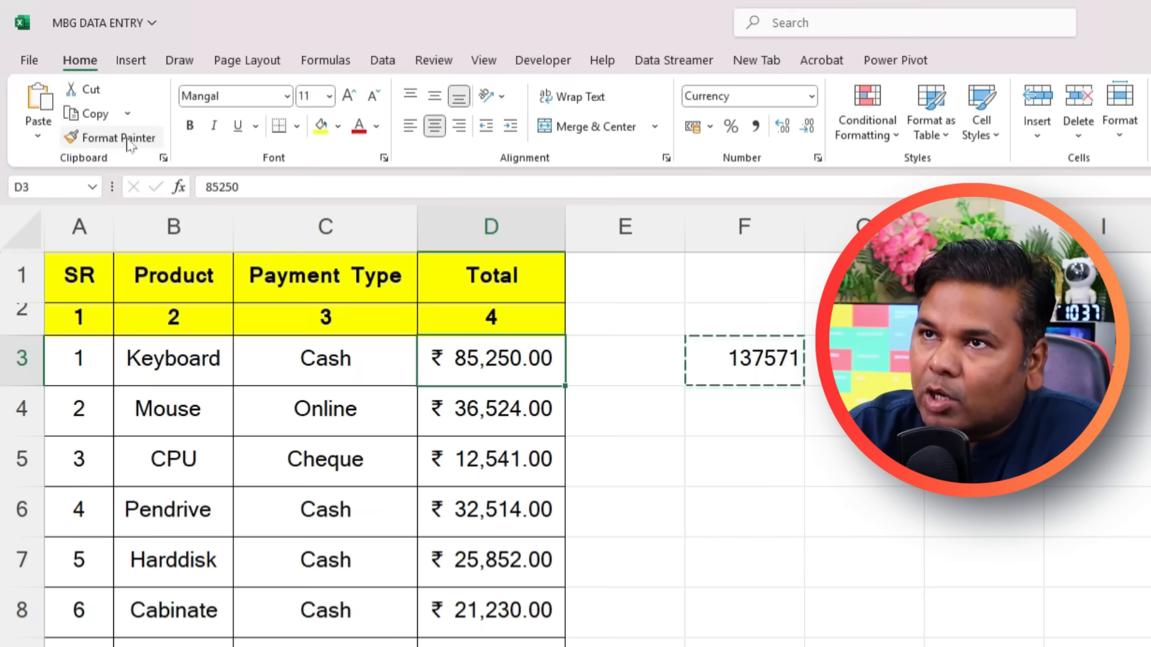
pyautogui.click(129, 139)
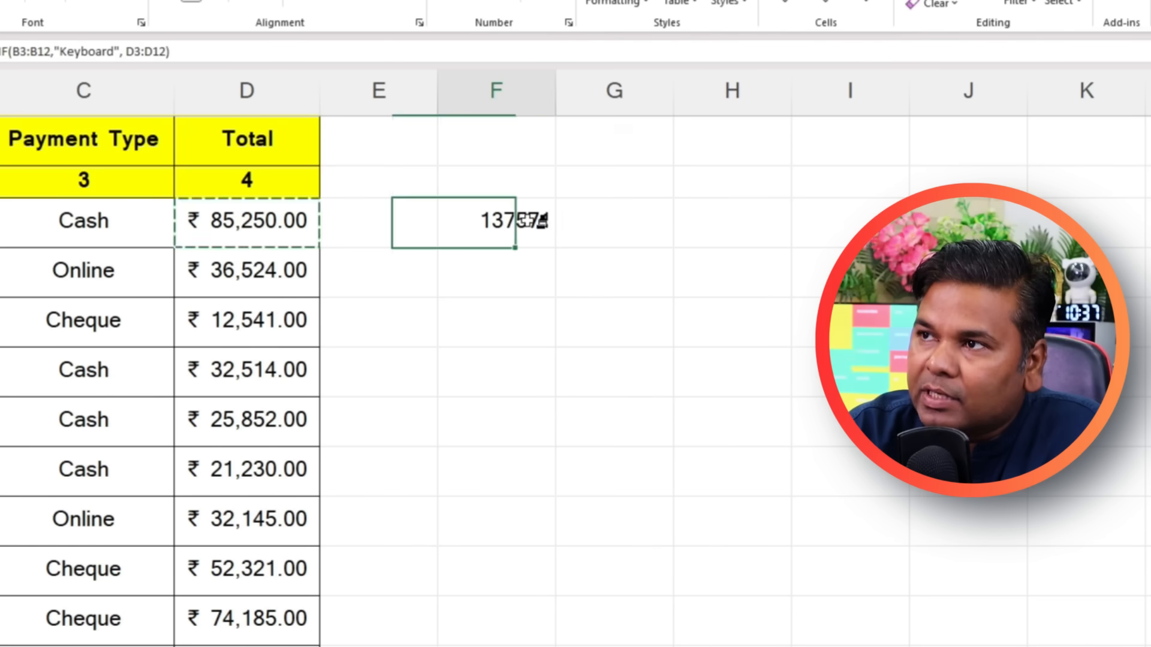
pyautogui.click(773, 359)
pyautogui.moveTo(556, 96); pyautogui.dragTo(627, 103)
pyautogui.click(549, 389)
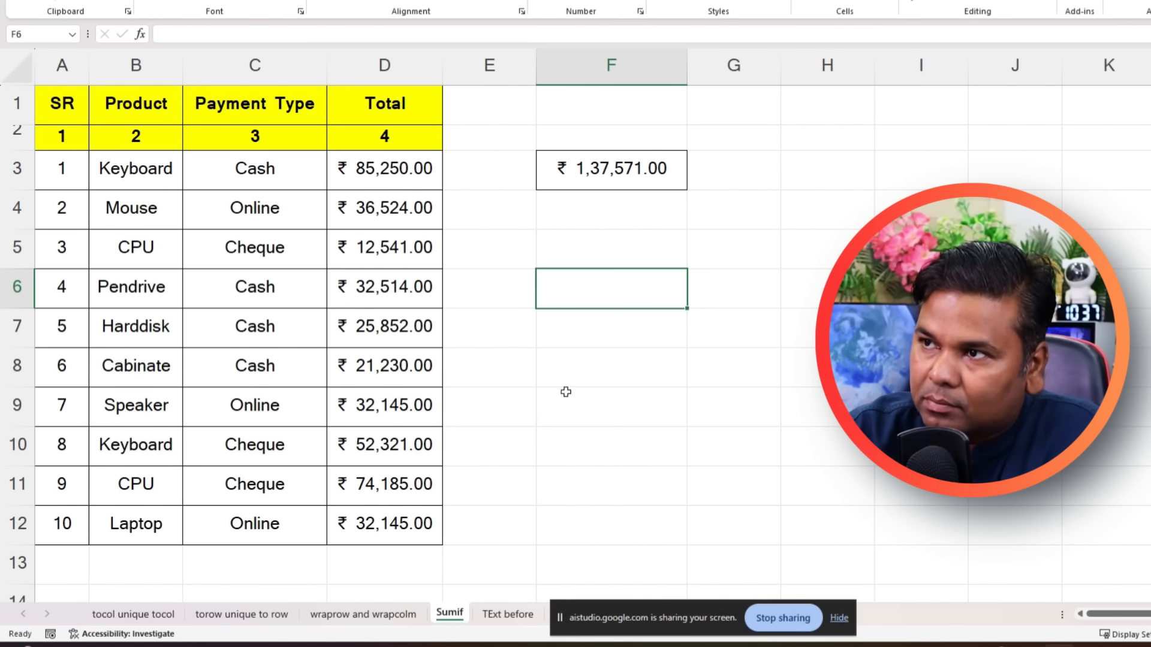
# - Open Data Validation for cell F5 and set the allowed values to List
pyautogui.click(604, 245)
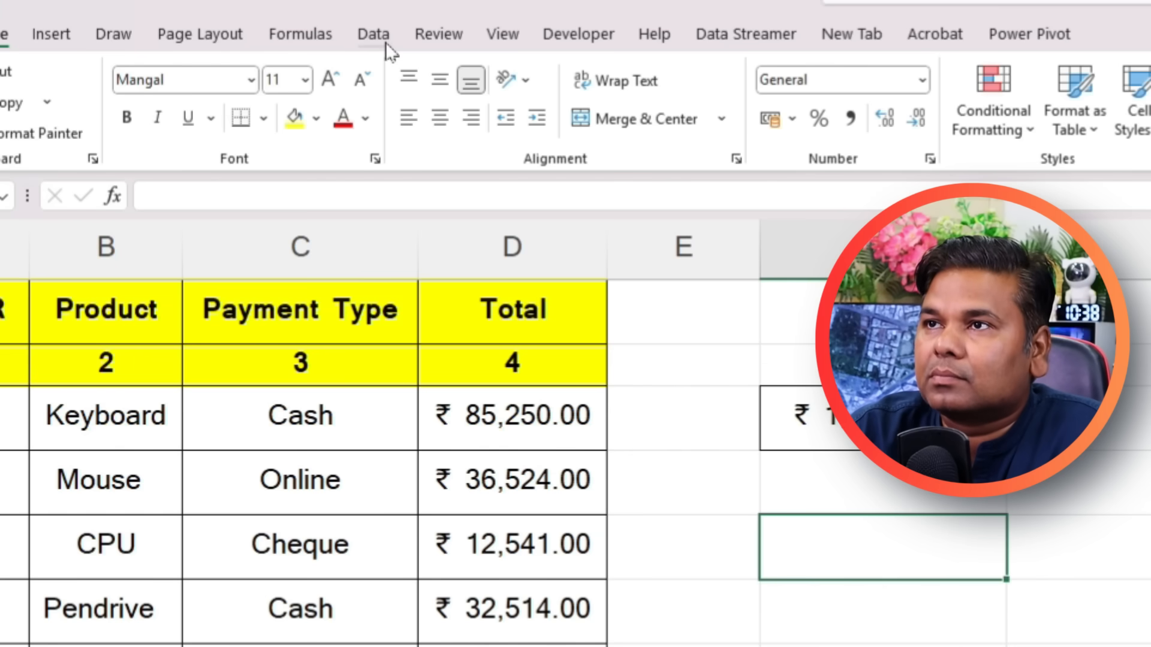
pyautogui.click(384, 42)
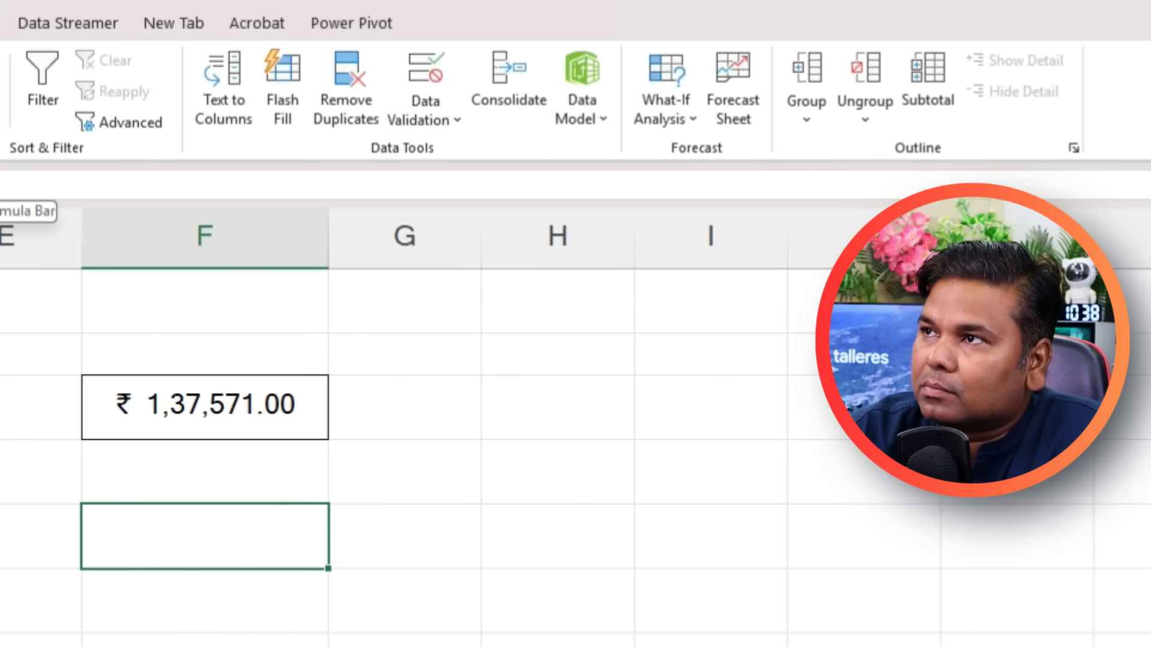
pyautogui.click(444, 118)
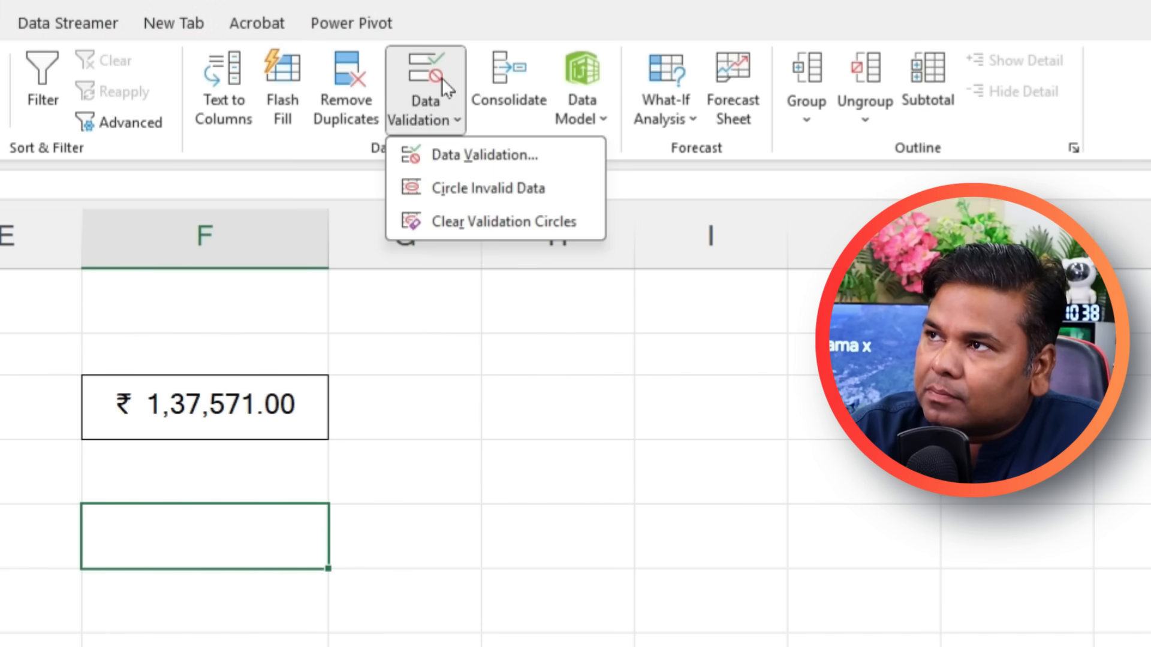
pyautogui.click(473, 160)
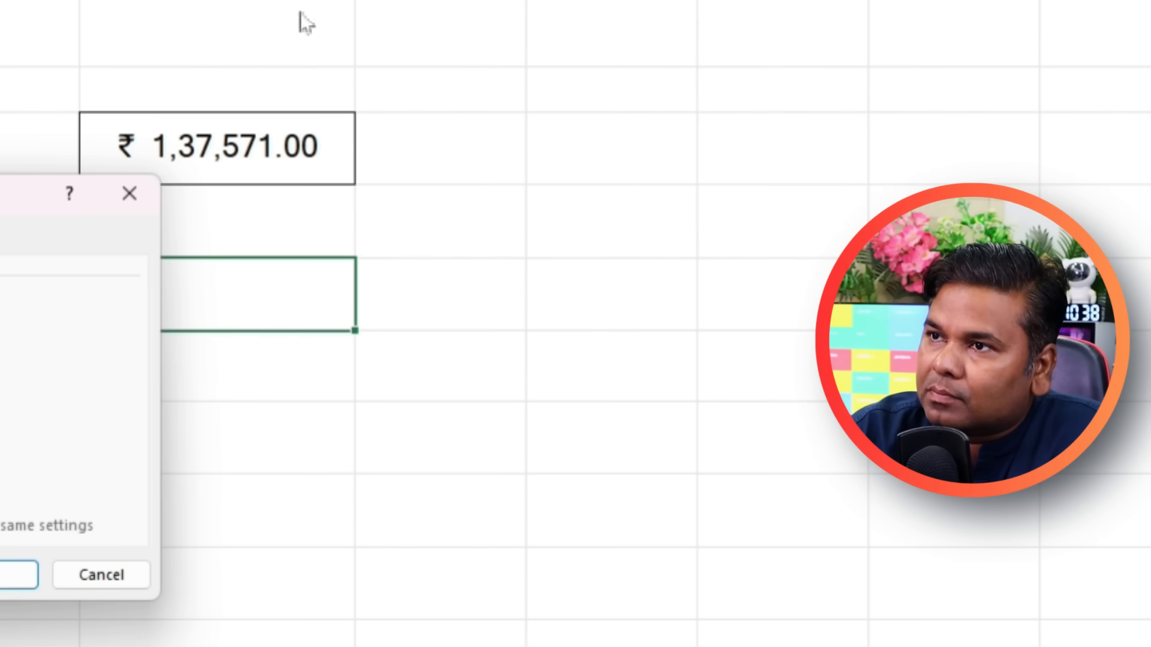
pyautogui.moveTo(6, 193); pyautogui.dragTo(426, 121)
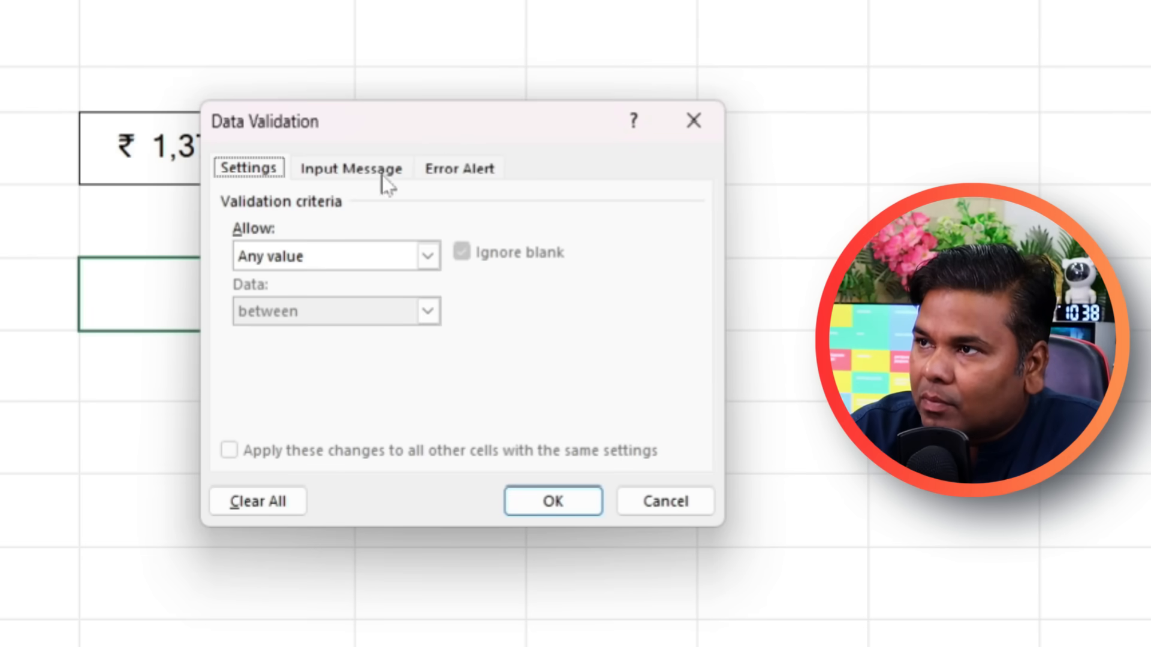
pyautogui.click(428, 256)
pyautogui.click(338, 335)
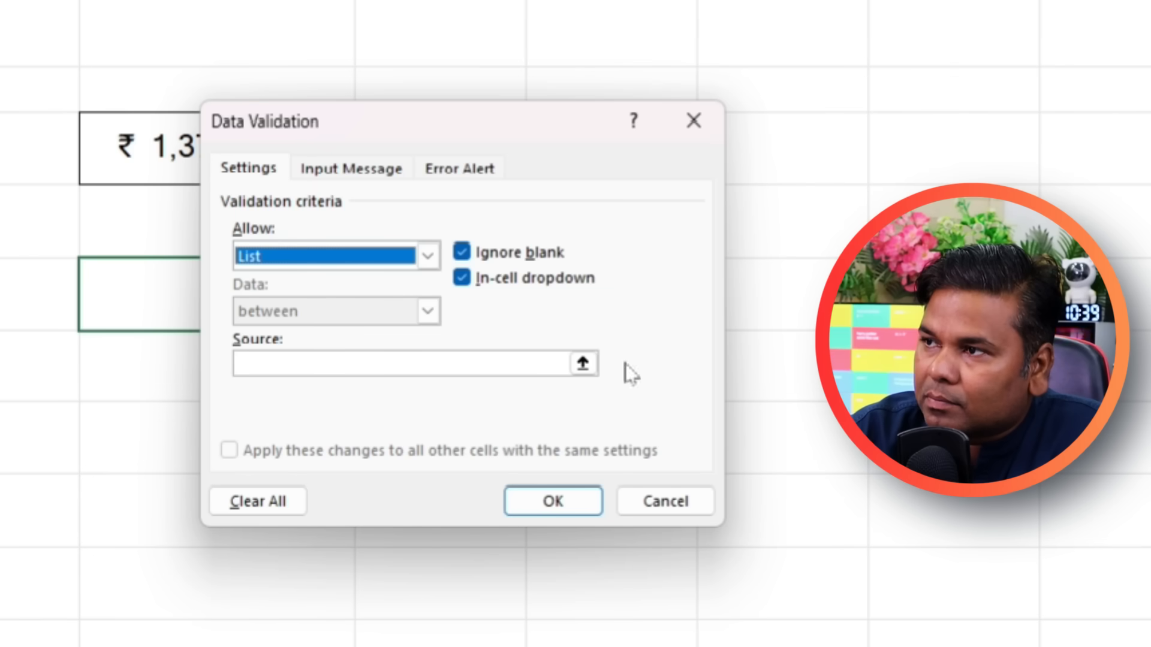
# - Use the product cells B3:B12 as the list source and apply the validation to F5
pyautogui.click(548, 362)
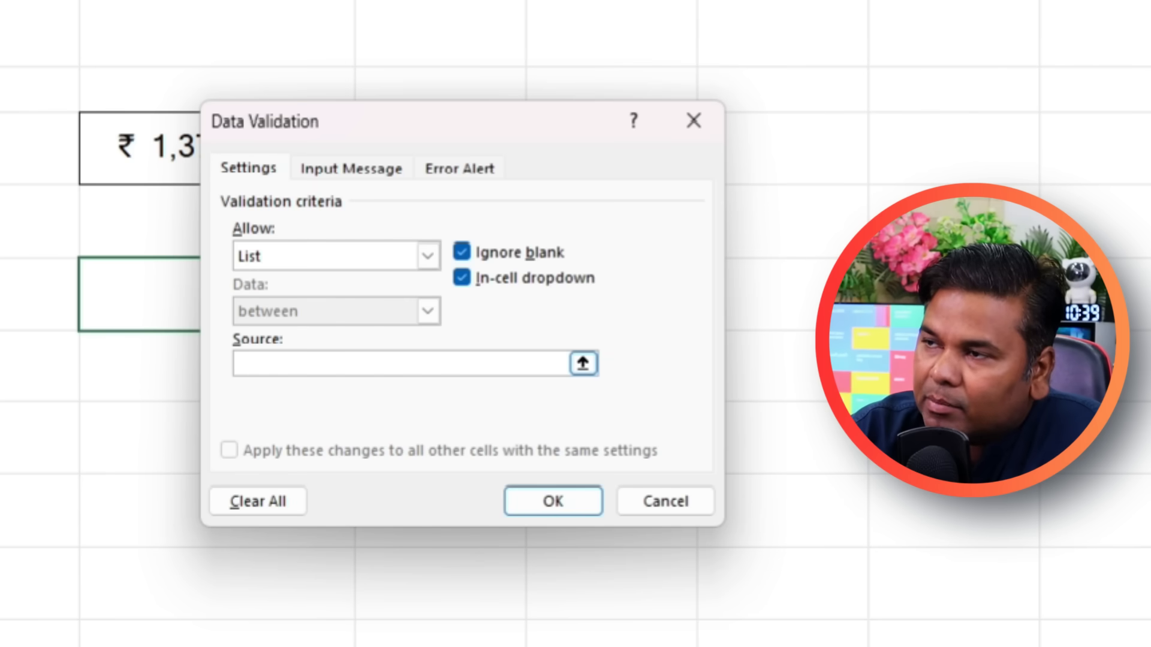
pyautogui.click(579, 367)
pyautogui.moveTo(150, 170); pyautogui.dragTo(166, 526)
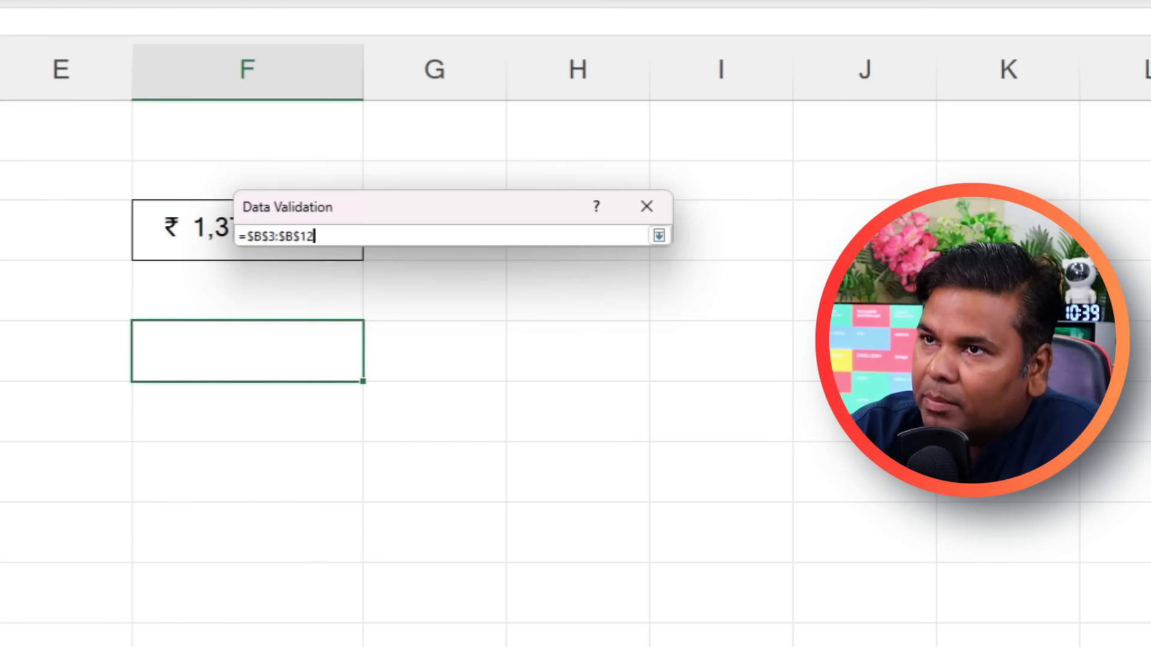
pyautogui.click(660, 236)
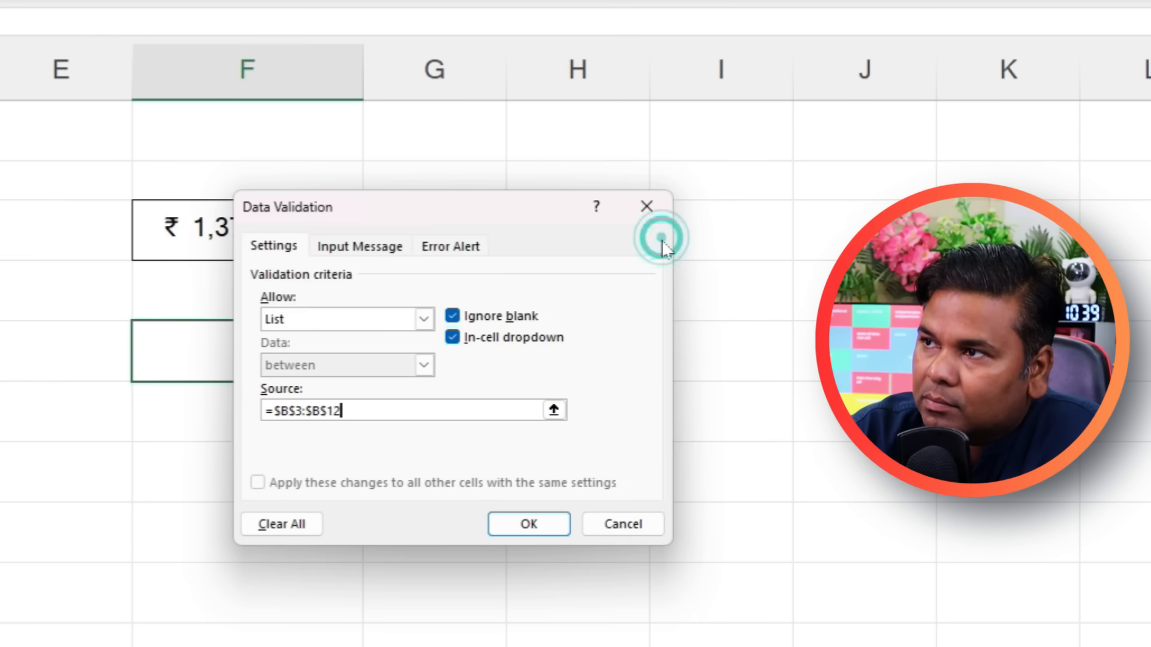
pyautogui.click(539, 531)
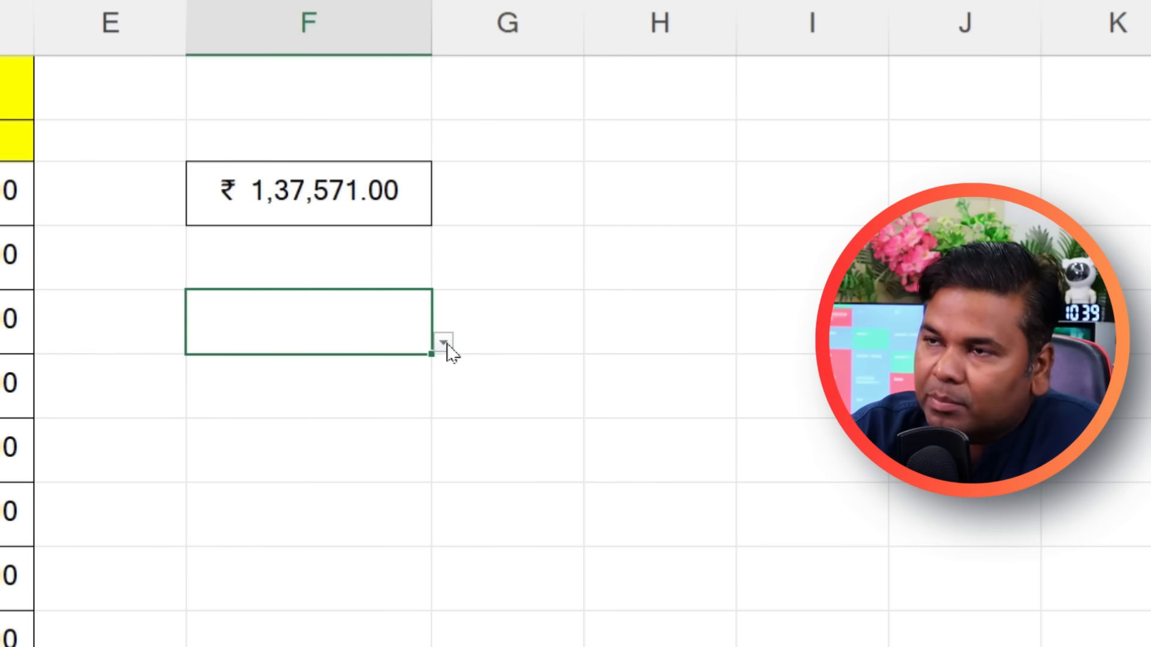
# - Look through the product drop-down list in F5 and choose Keyboard
pyautogui.click(444, 342)
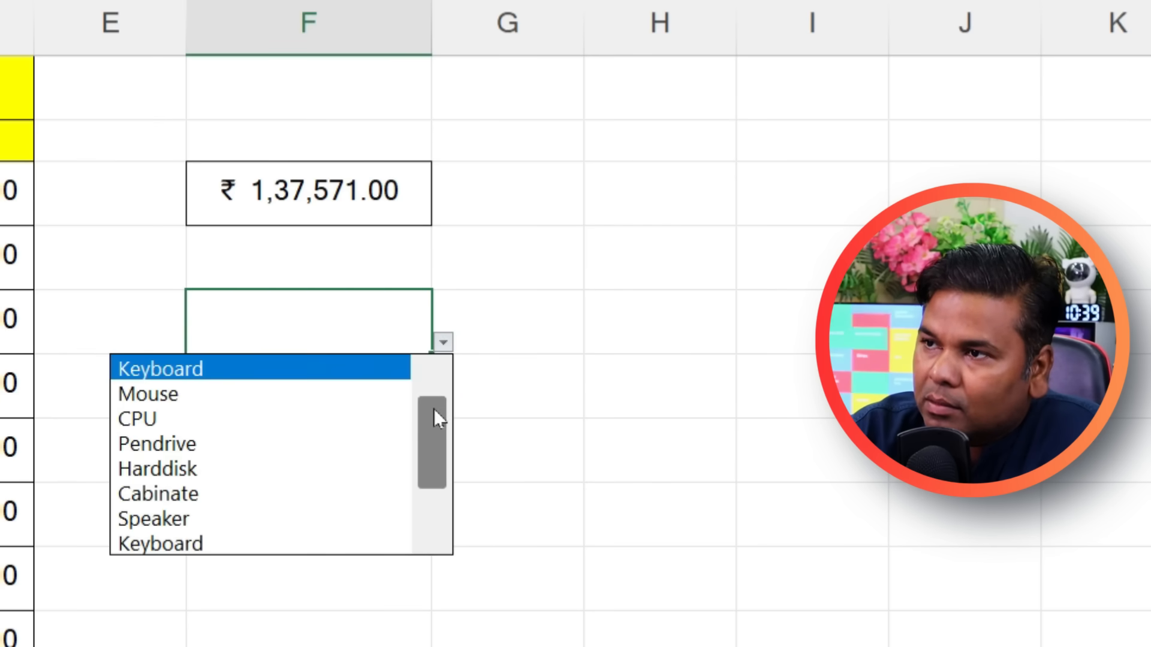
pyautogui.scroll(-1, 434, 409)
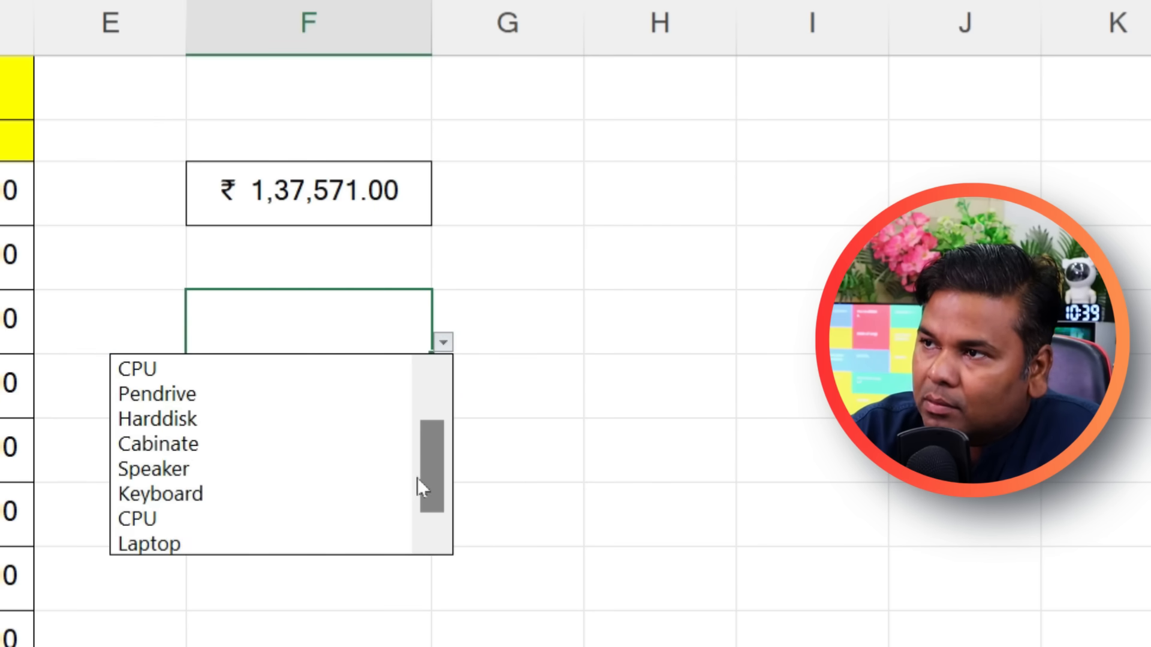
pyautogui.moveTo(422, 477); pyautogui.dragTo(426, 406)
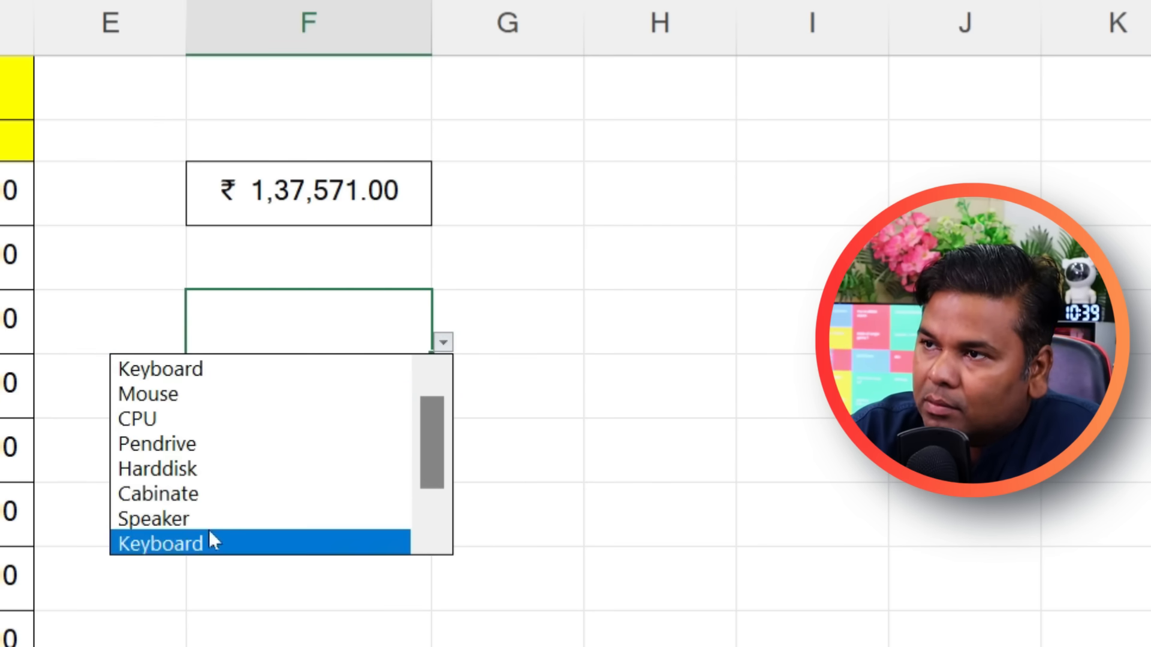
pyautogui.moveTo(433, 427); pyautogui.dragTo(244, 424)
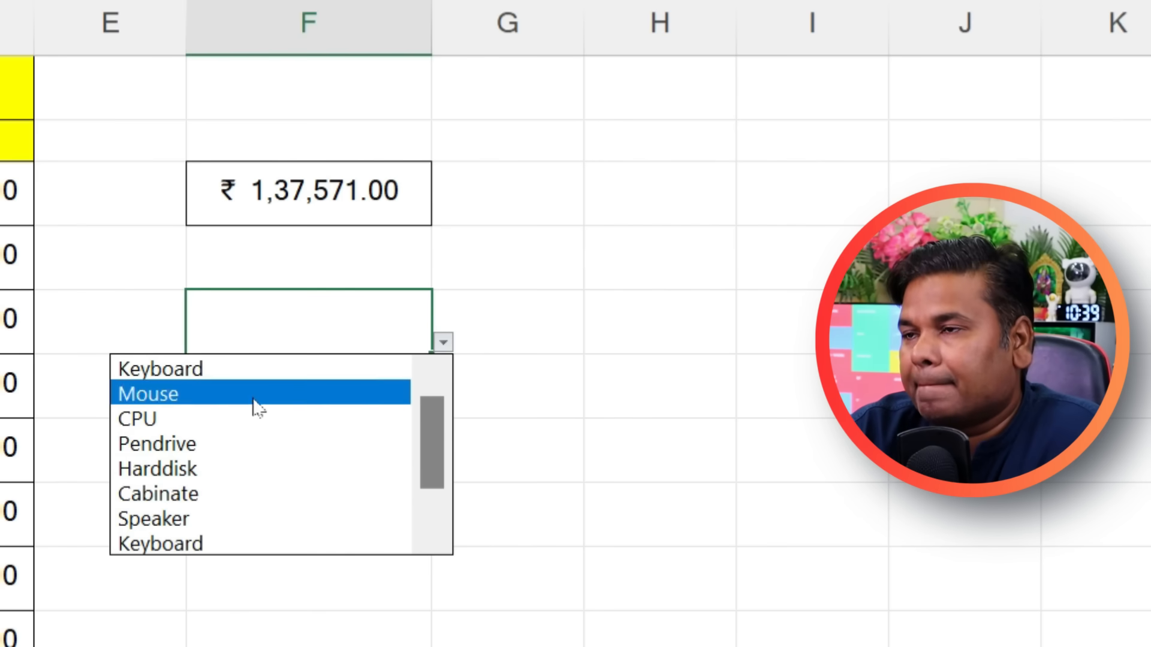
pyautogui.click(255, 365)
pyautogui.click(538, 381)
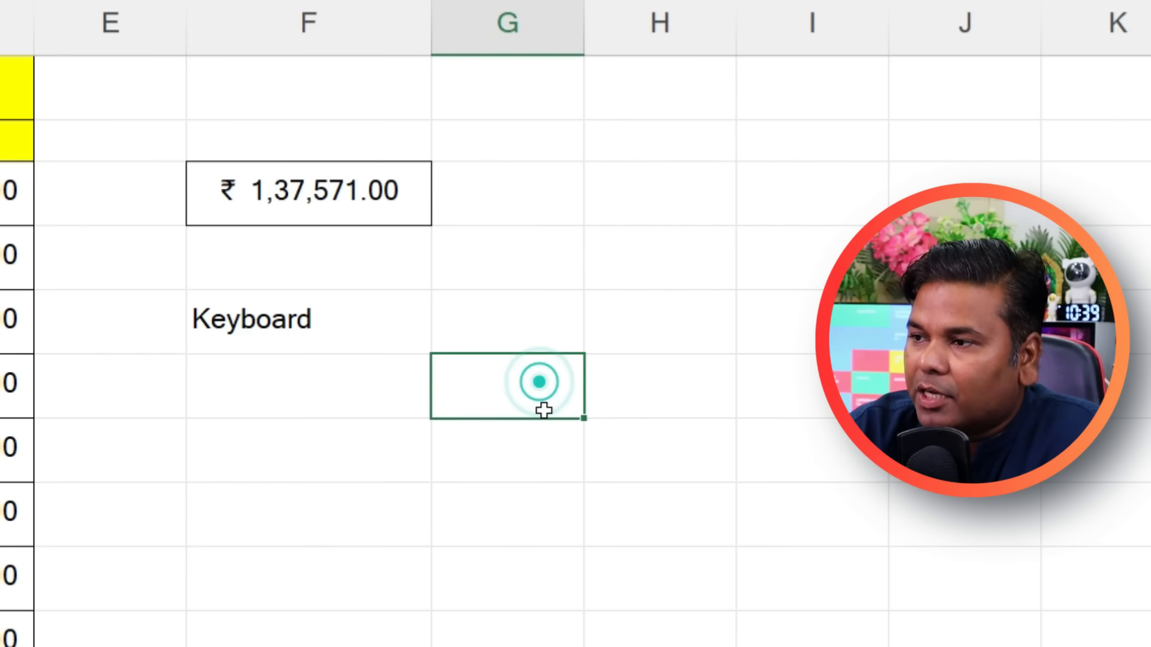